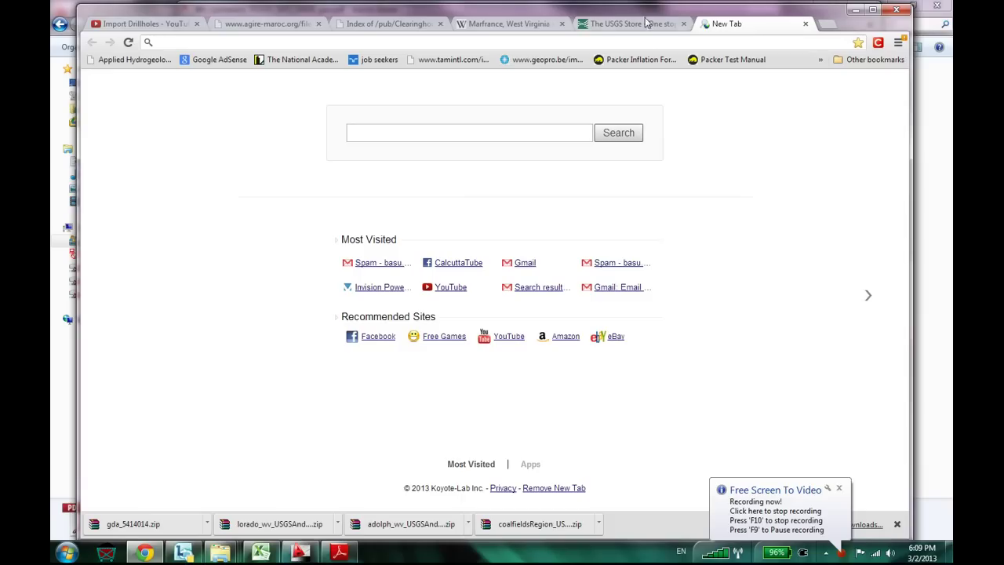
Maximize Chrome and put the cursor in the new tab's search box.
left_click(872, 9)
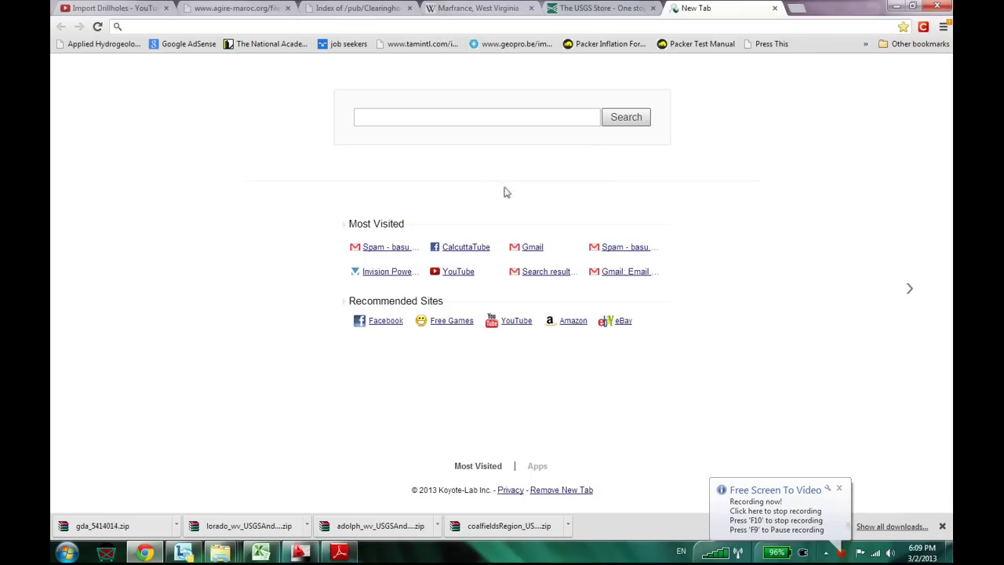
left_click(465, 120)
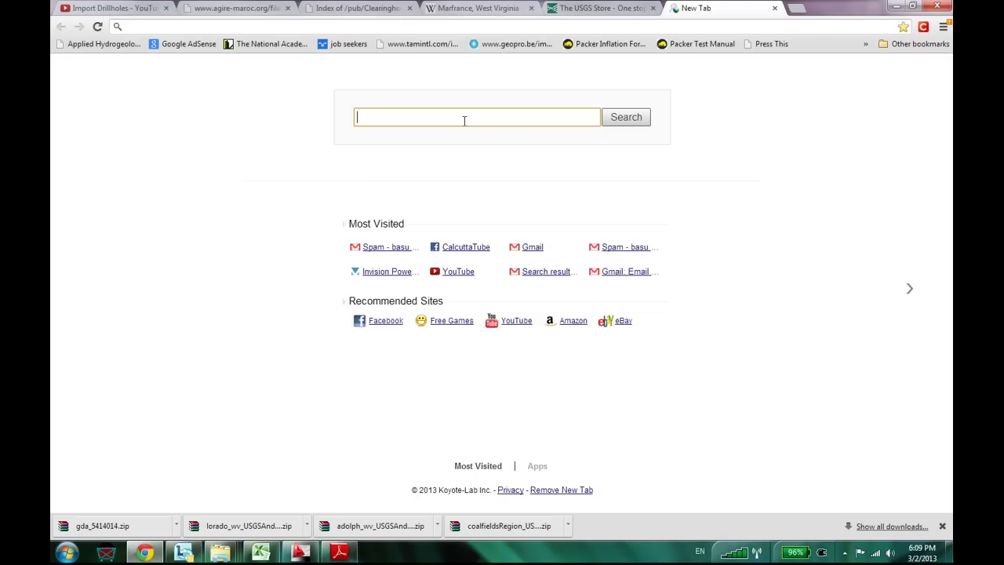
Search the web for 'usgs map locator and download' and scroll through the results.
type("usgs map locator and download")
key("Return")
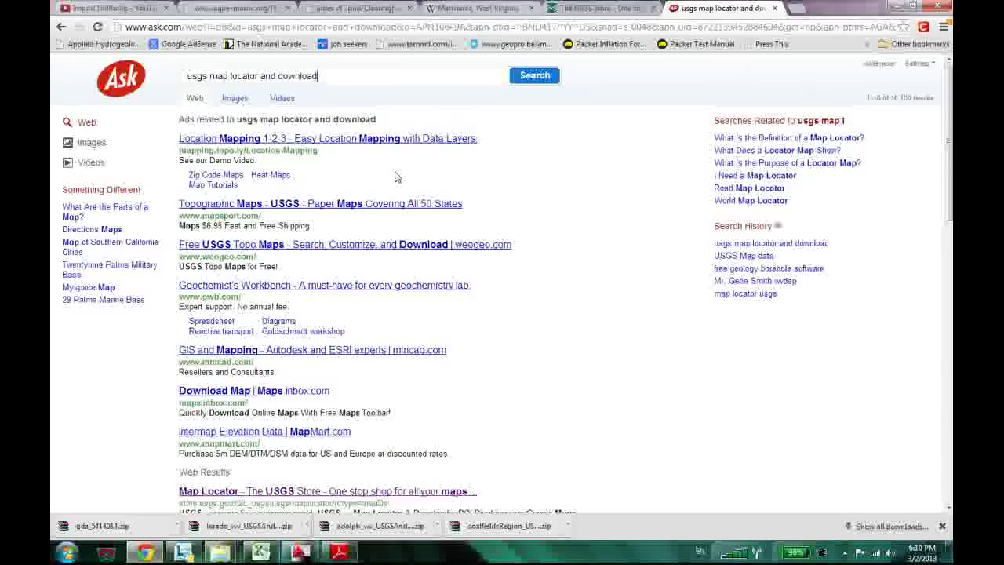
scroll(385, 470, "down", 3)
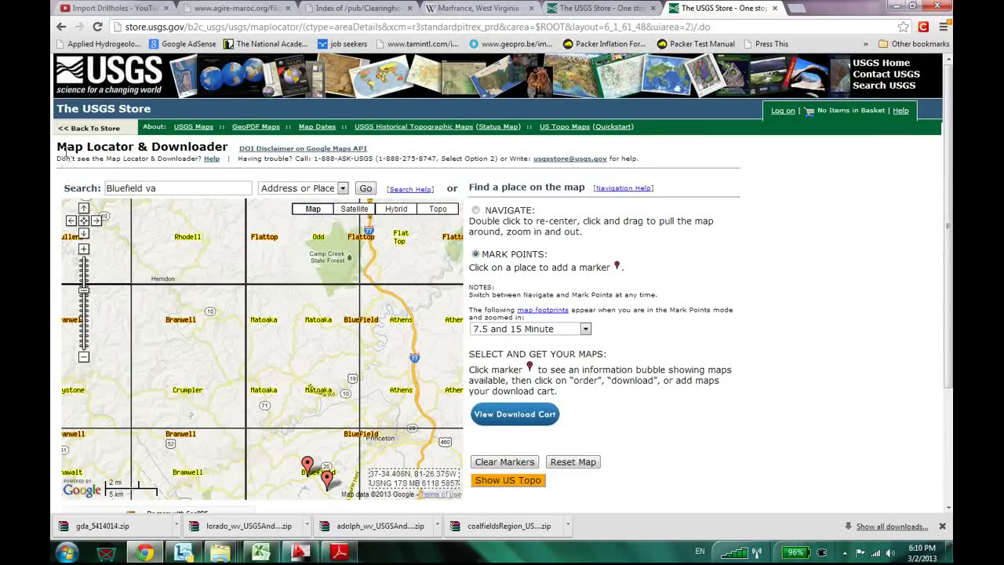
left_click_drag(56, 147, 262, 324)
scroll(689, 337, "down", 1)
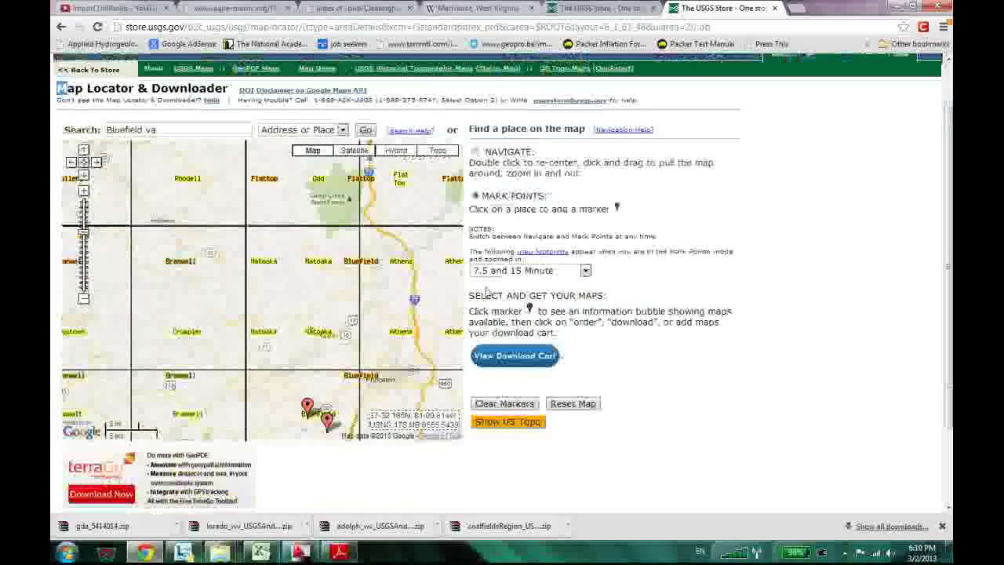
left_click_drag(469, 295, 614, 295)
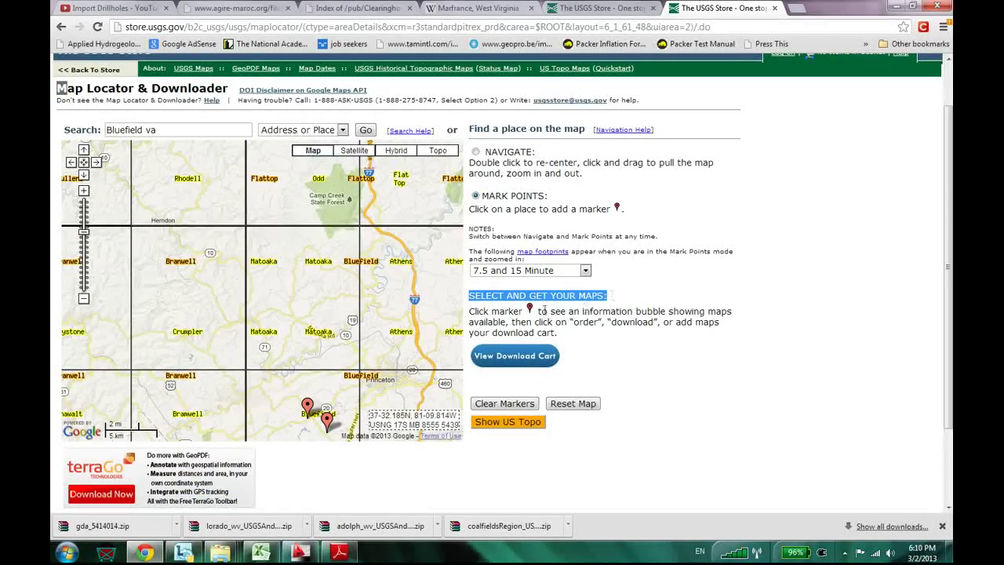
left_click(551, 272)
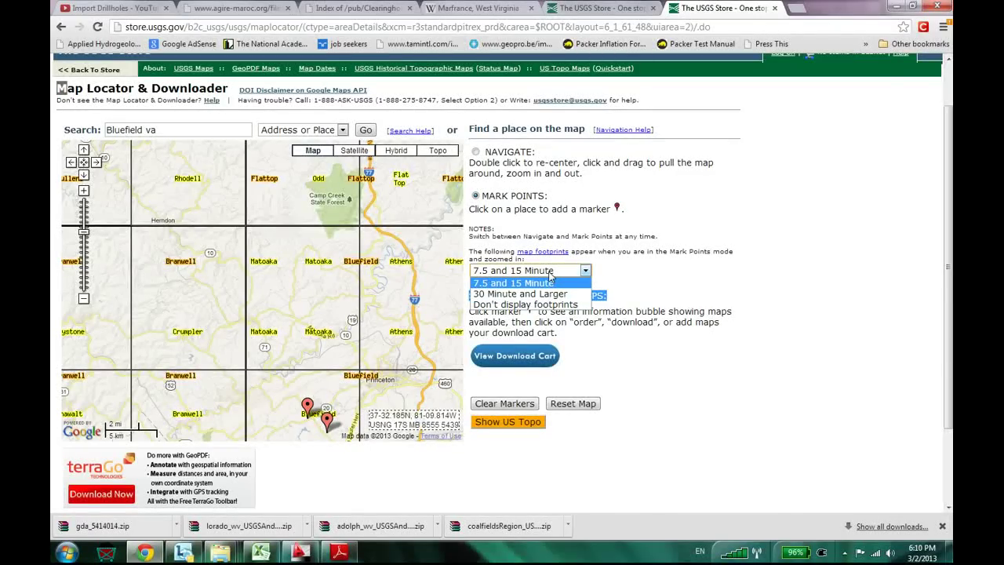
left_click(551, 282)
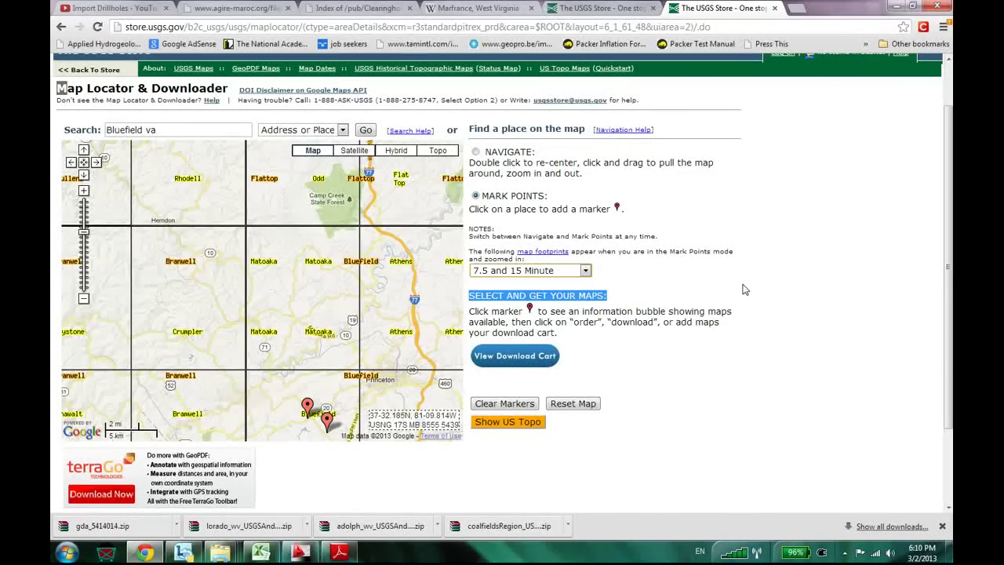
scroll(364, 392, "down", 2)
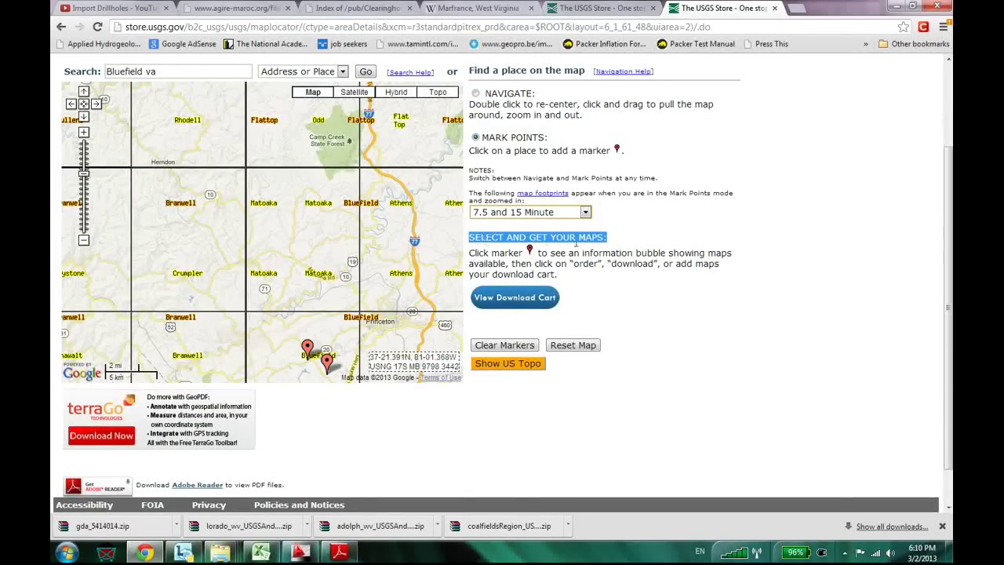
left_click(530, 252)
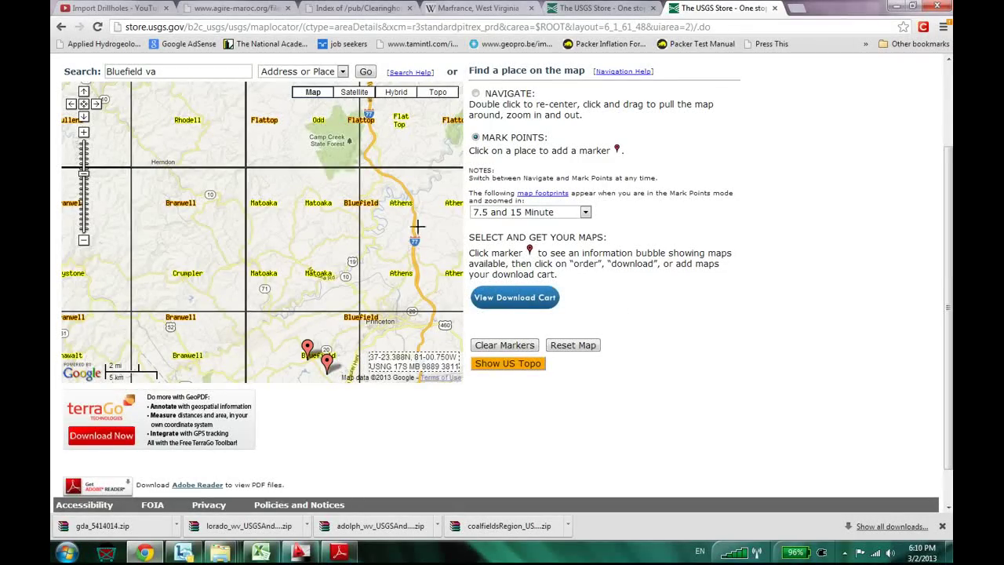
scroll(400, 235, "up", 3)
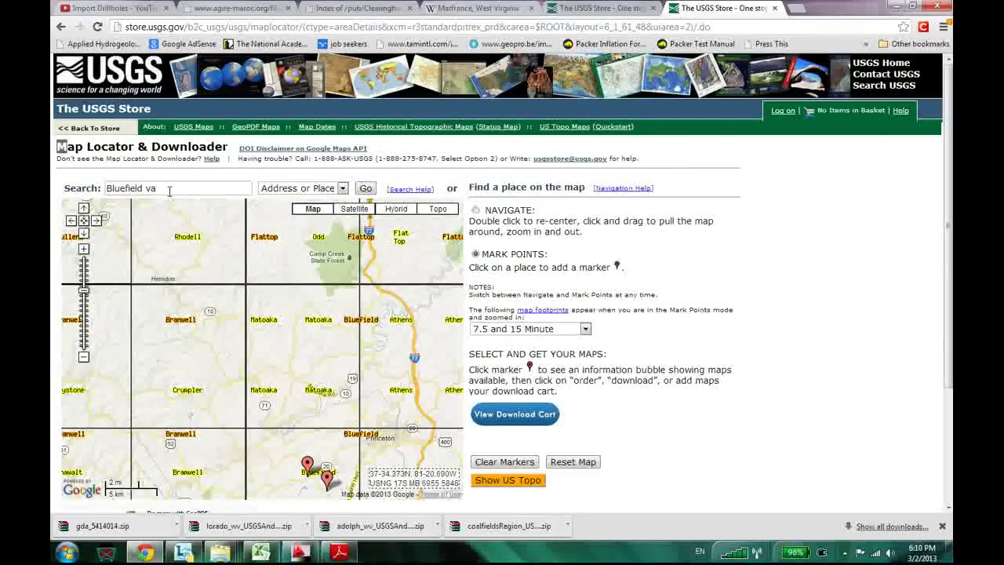
scroll(168, 192, "down", 3)
scroll(682, 254, "up", 3)
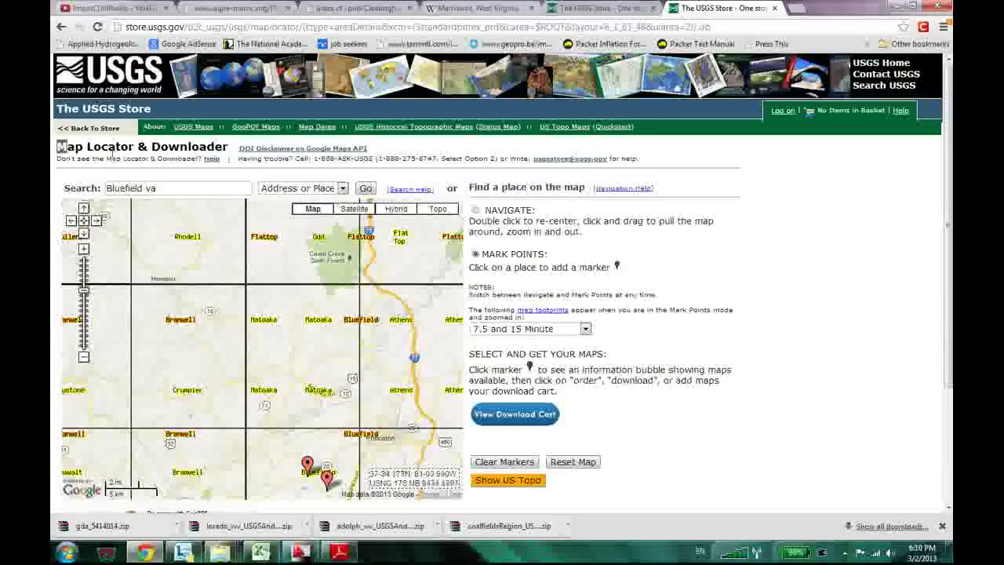
Rerun the Bluefield va search, list the marker's Bramwell maps, and download the 1925 15X15 map.
triple_click(167, 192)
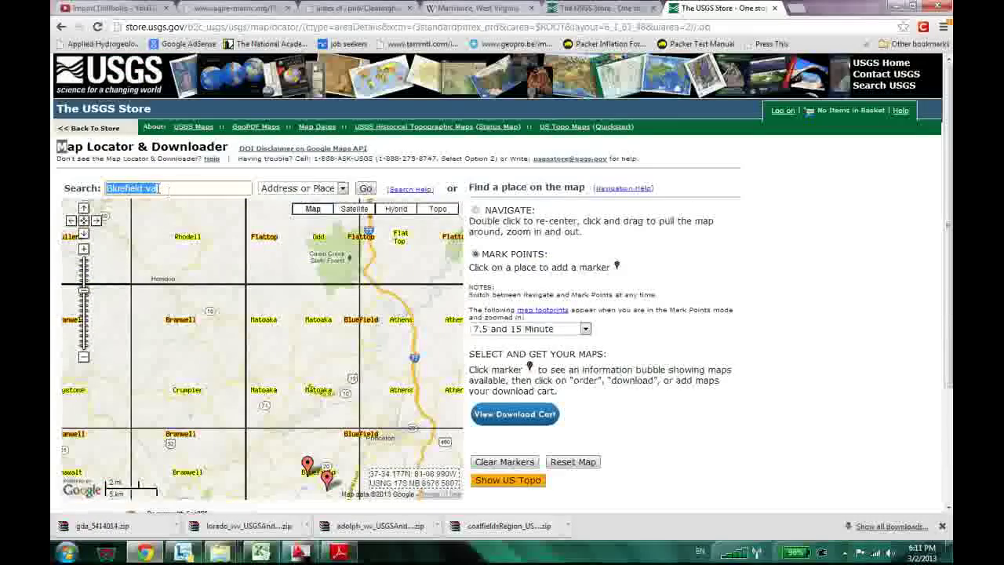
left_click(366, 189)
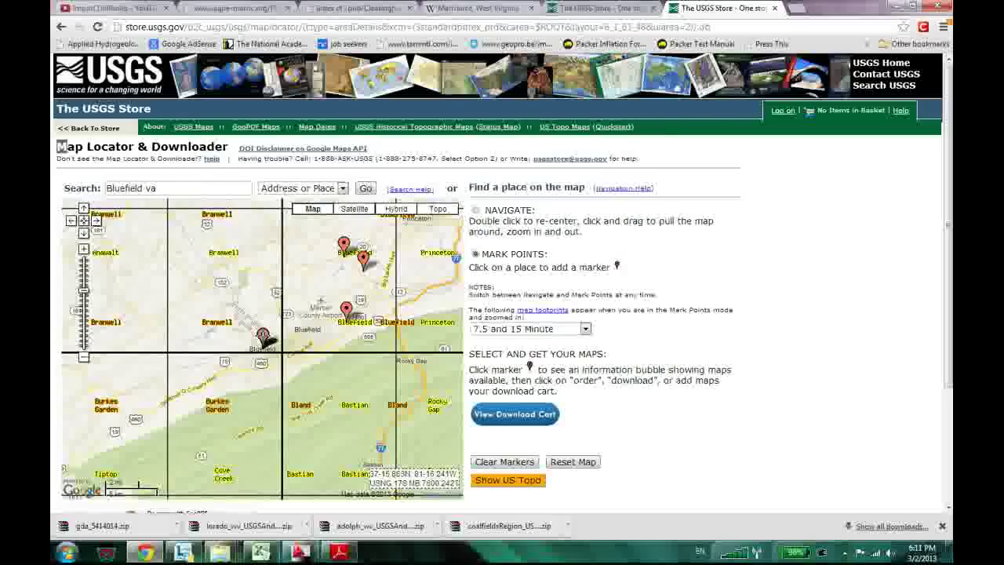
left_click(264, 336)
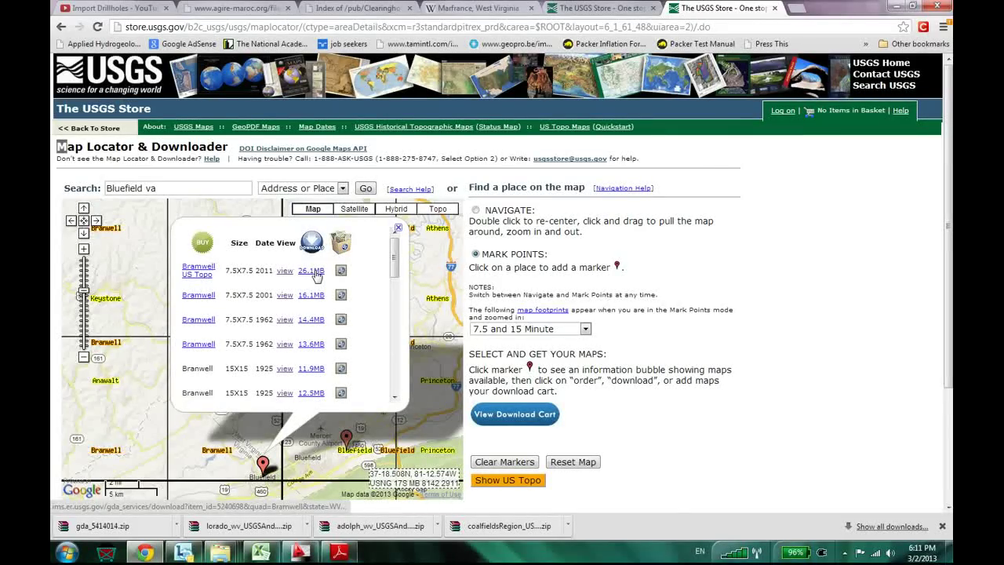
left_click(314, 395)
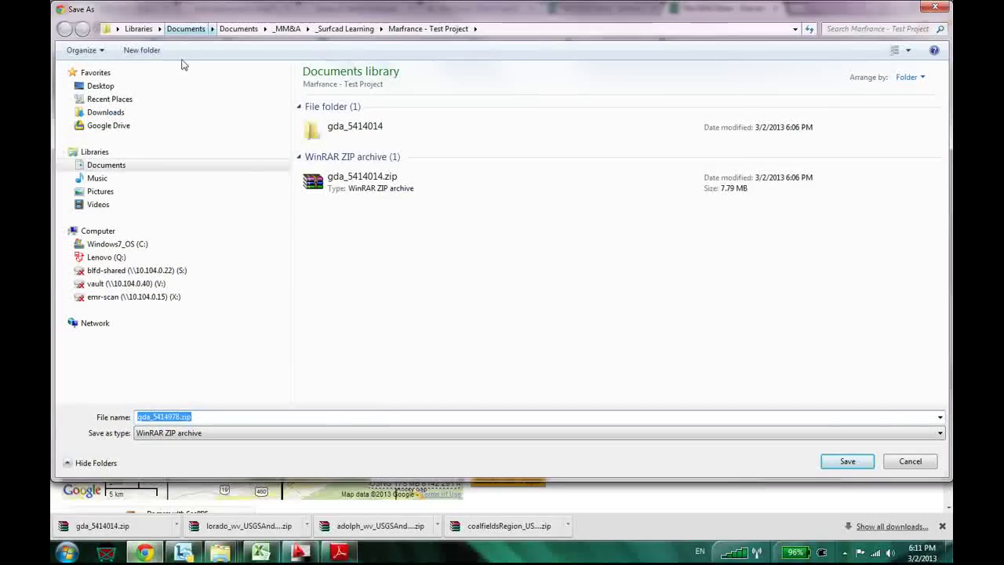
Save gda_5414978.zip into a new Bluefield Maps folder under _Surfcad Learning.
left_click(353, 31)
left_click(141, 50)
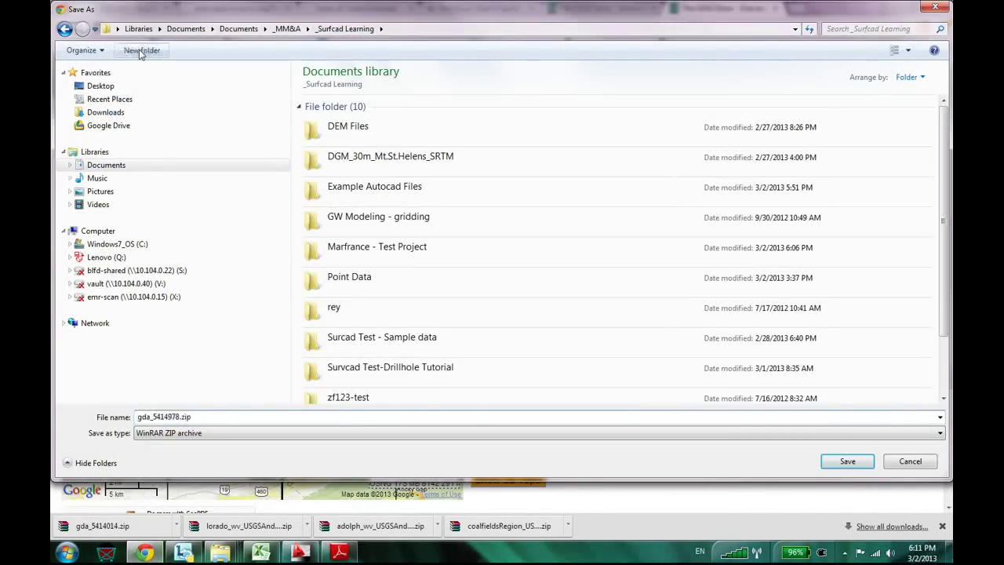
type("B")
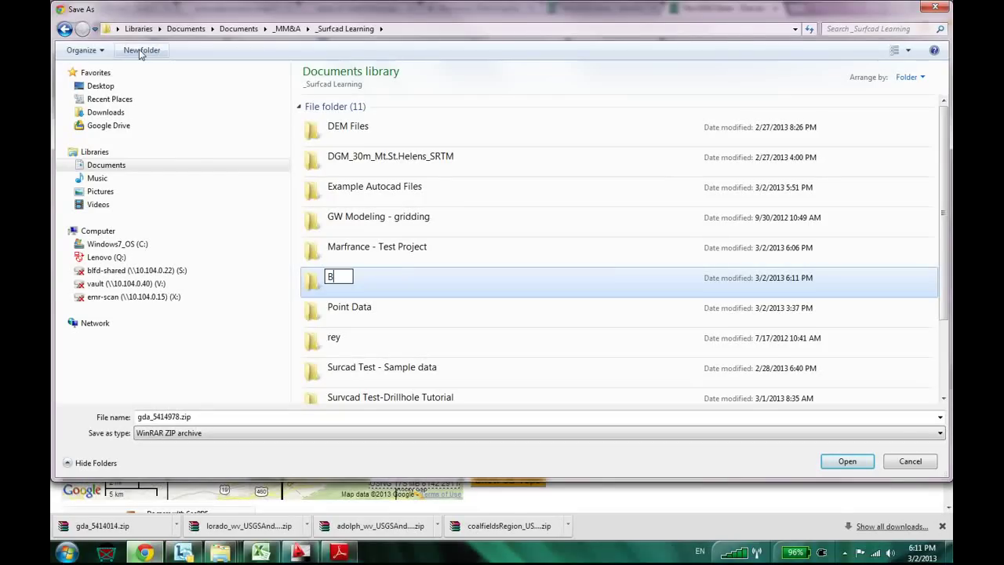
type("luefield")
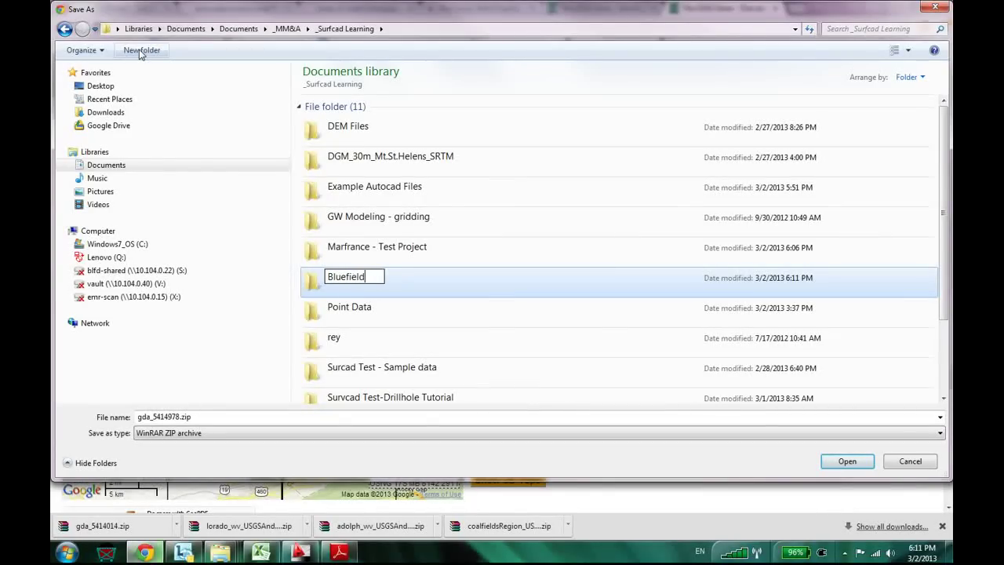
type(" Maps")
key("Return")
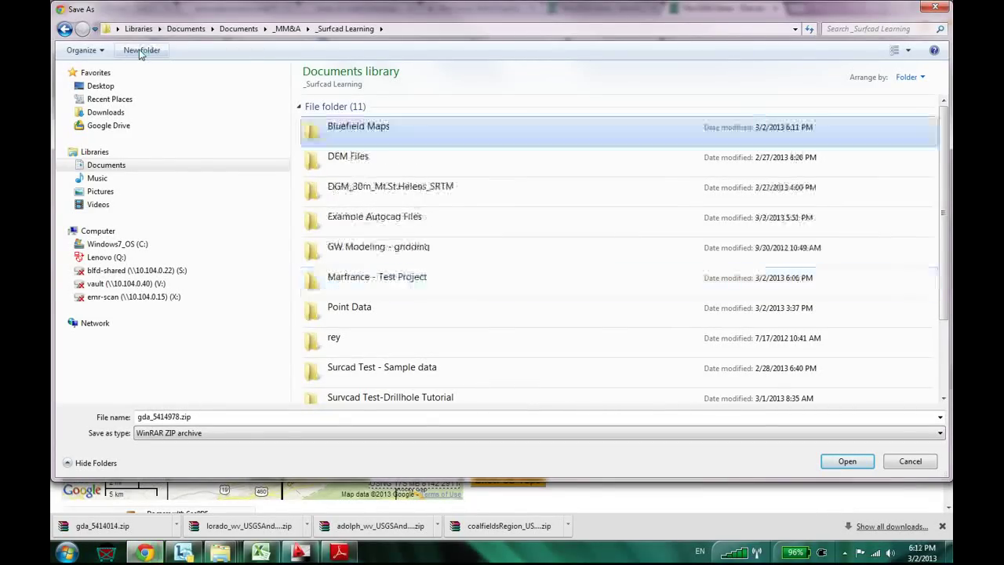
key("Return")
left_click(834, 464)
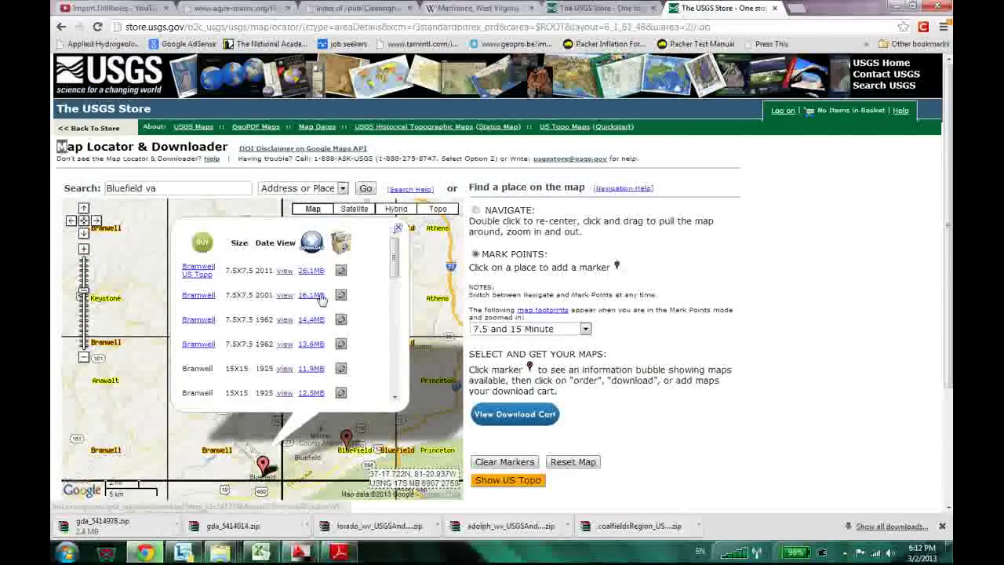
Show the downloaded gda_5414978.zip in its folder, then return to the USGS Store page.
left_click(177, 527)
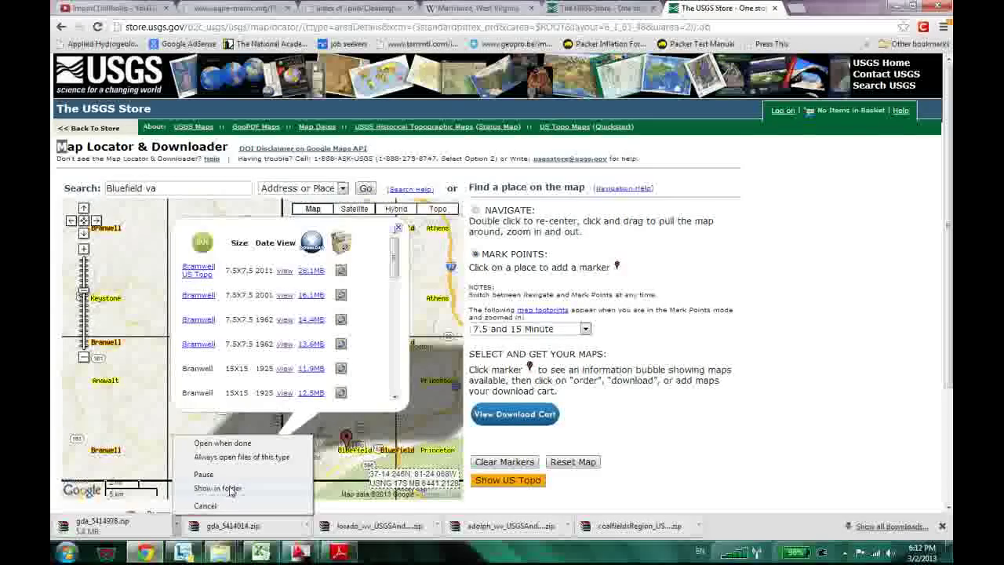
left_click(227, 489)
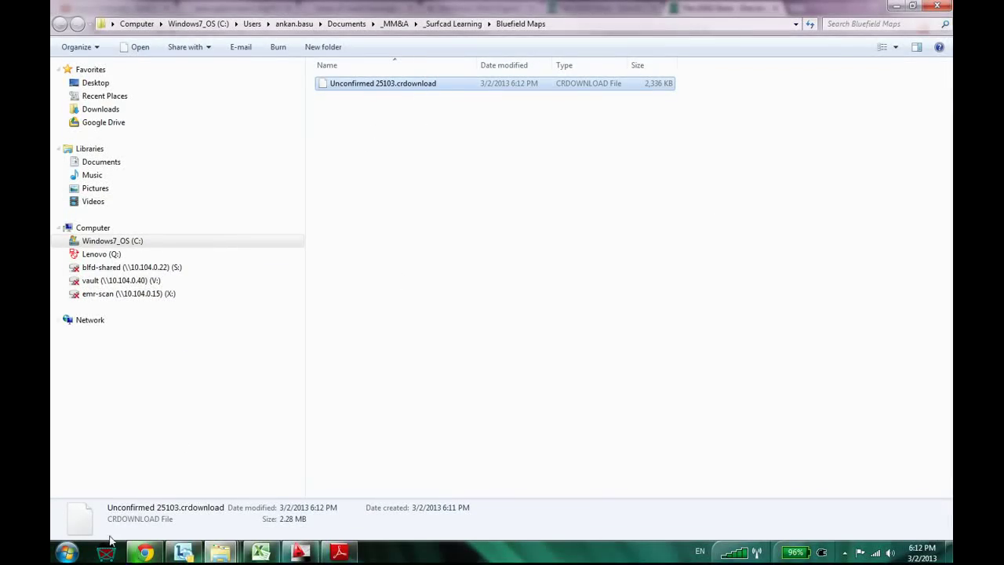
left_click(147, 554)
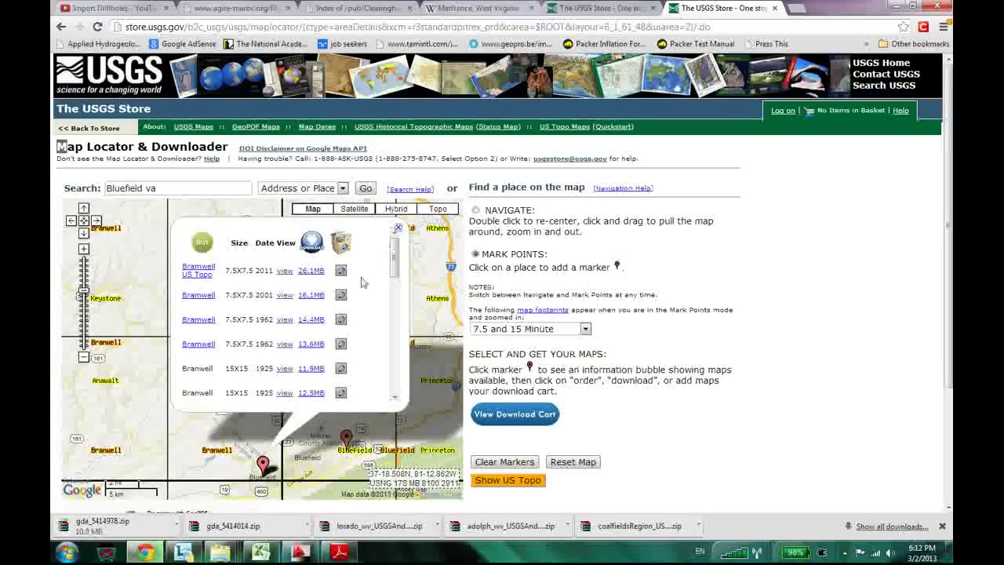
Close the Bramwell map list and pan the map south toward Burkes Garden and Bland.
left_click(398, 229)
scroll(264, 366, "down", 1)
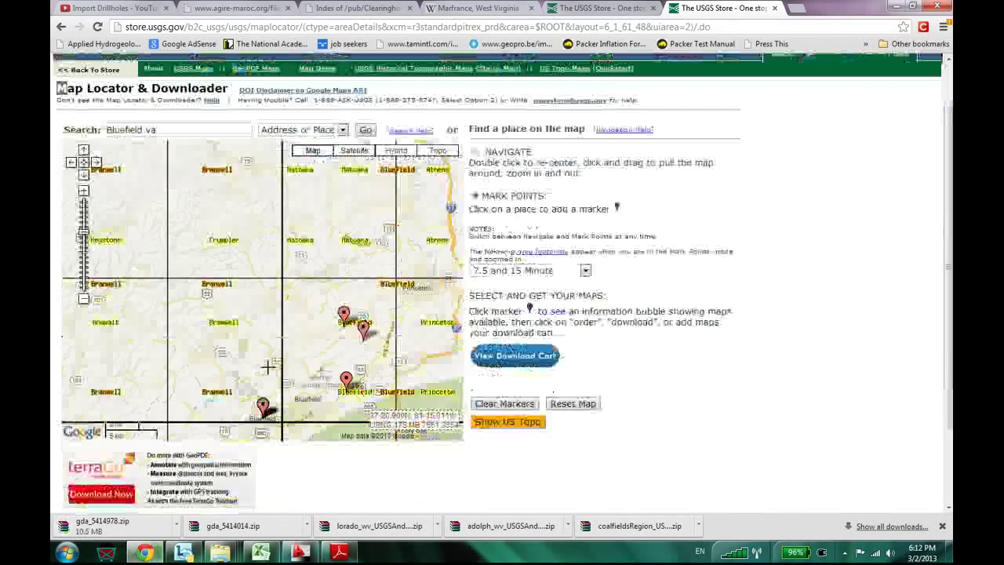
left_click_drag(264, 363, 279, 298)
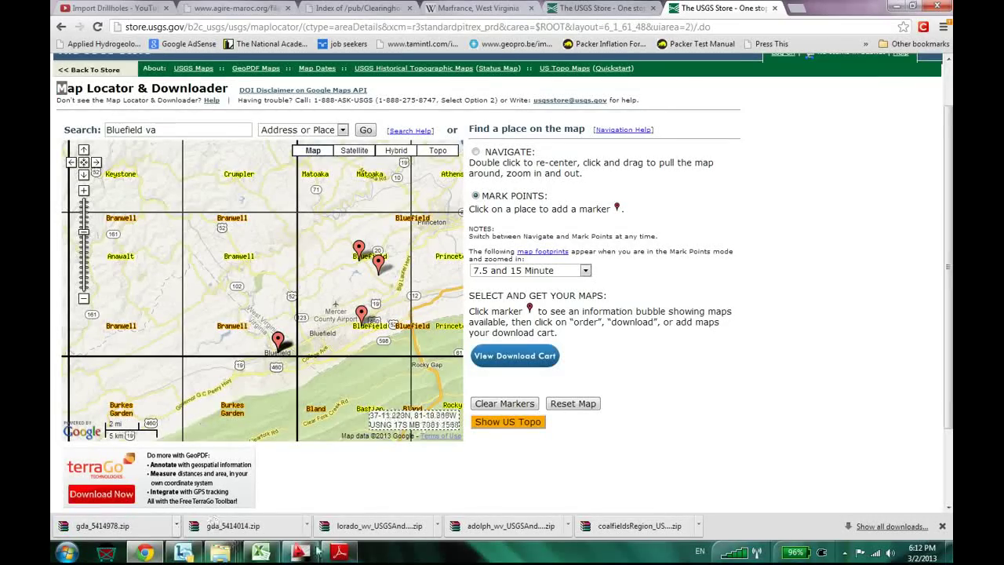
Extract gda_5414978.zip in Bluefield Maps and select WV_Bramwell_253368_1925_62500_geo.pdf.
mouse_move(224, 553)
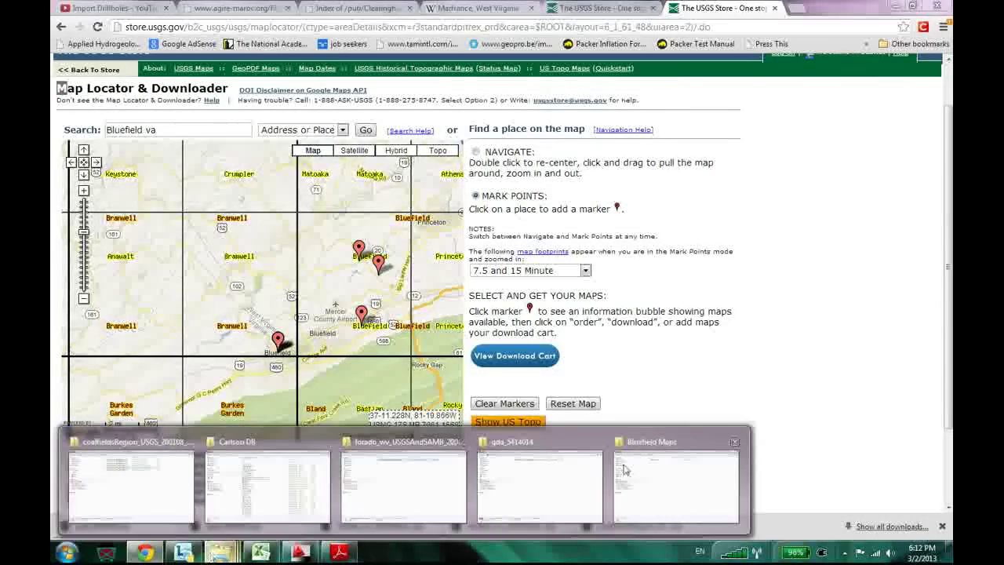
left_click(657, 468)
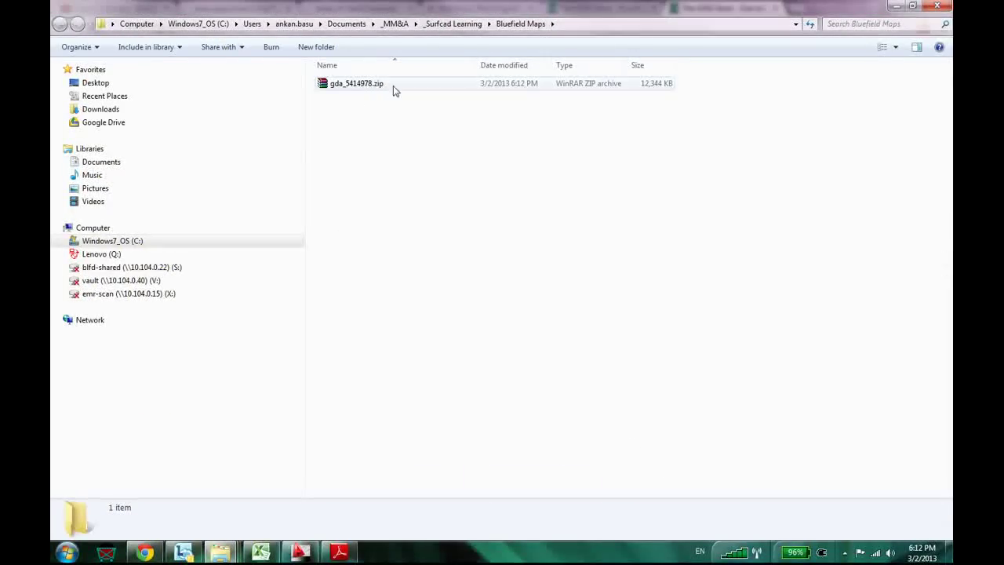
right_click(356, 88)
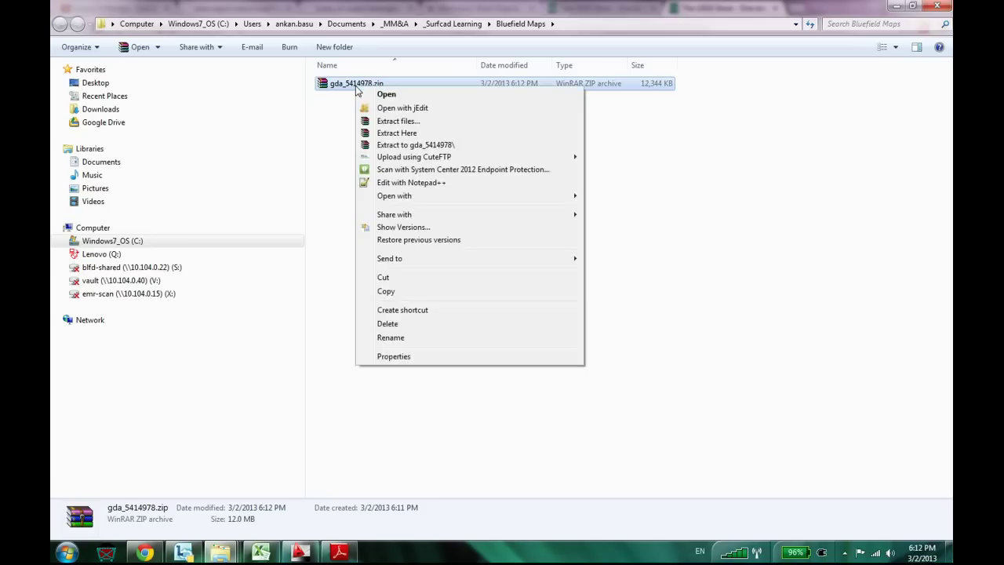
left_click(448, 135)
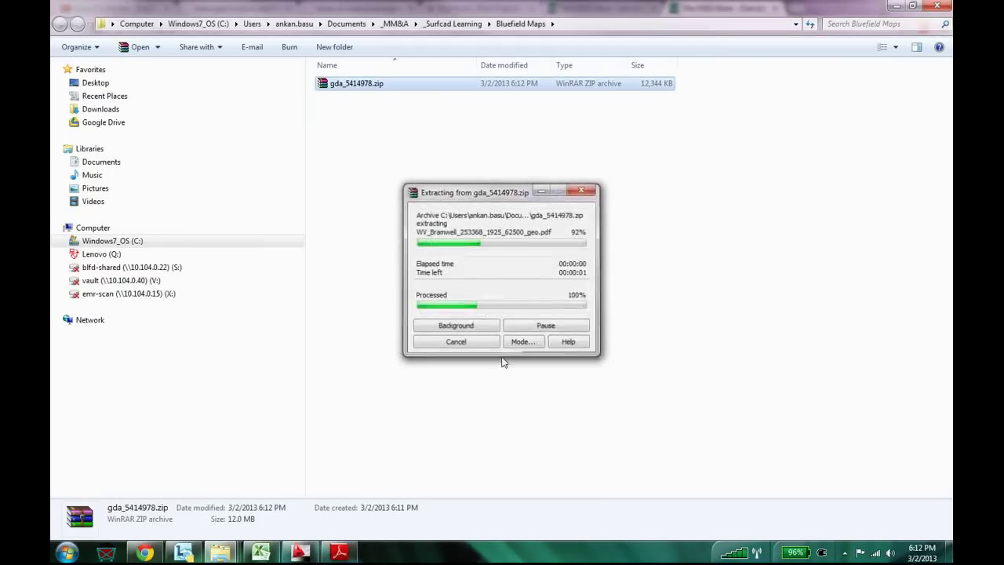
left_click(405, 103)
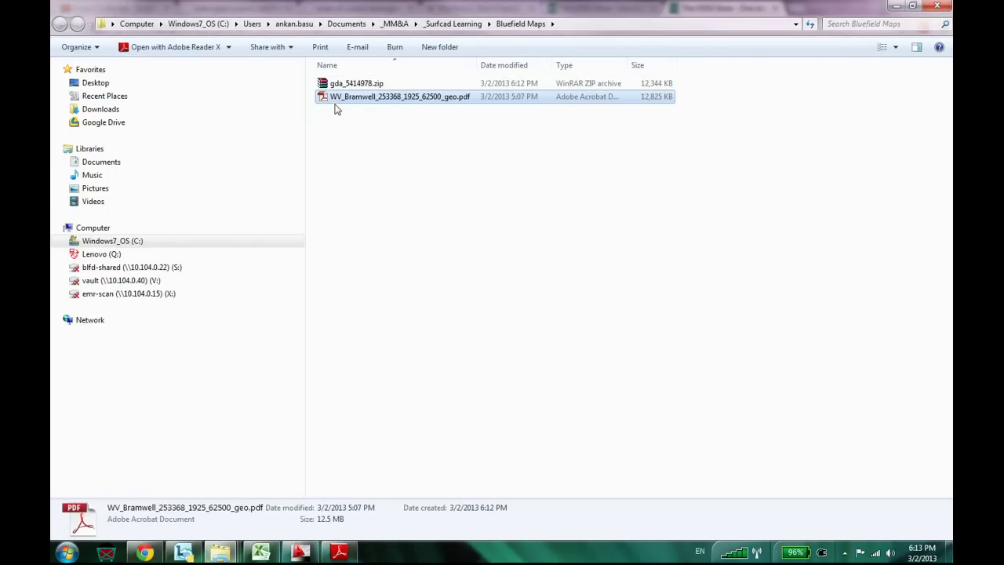
Open the 1925 Bramwell geo PDF in Adobe Reader and scroll across the map.
double_click(430, 102)
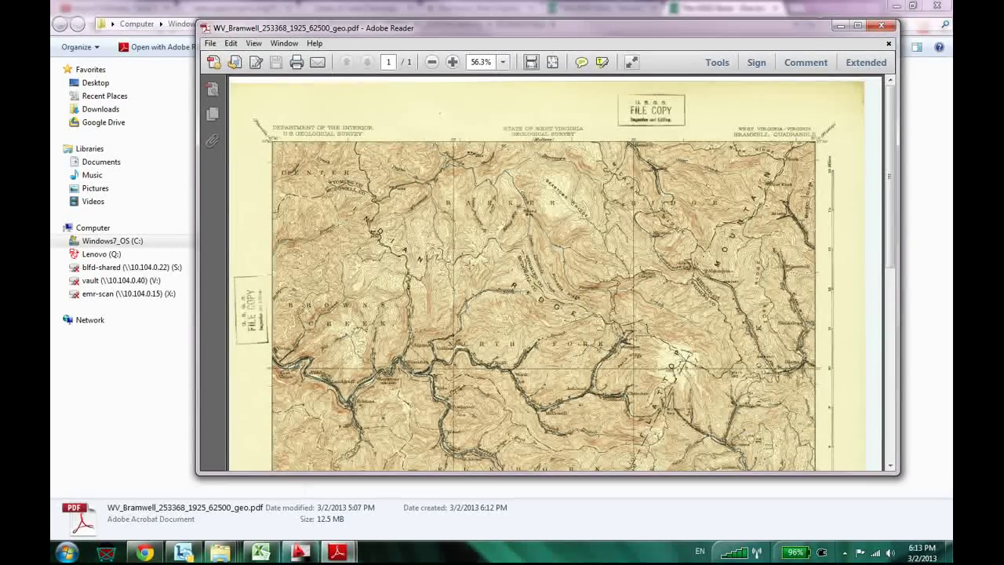
scroll(561, 271, "down", 10)
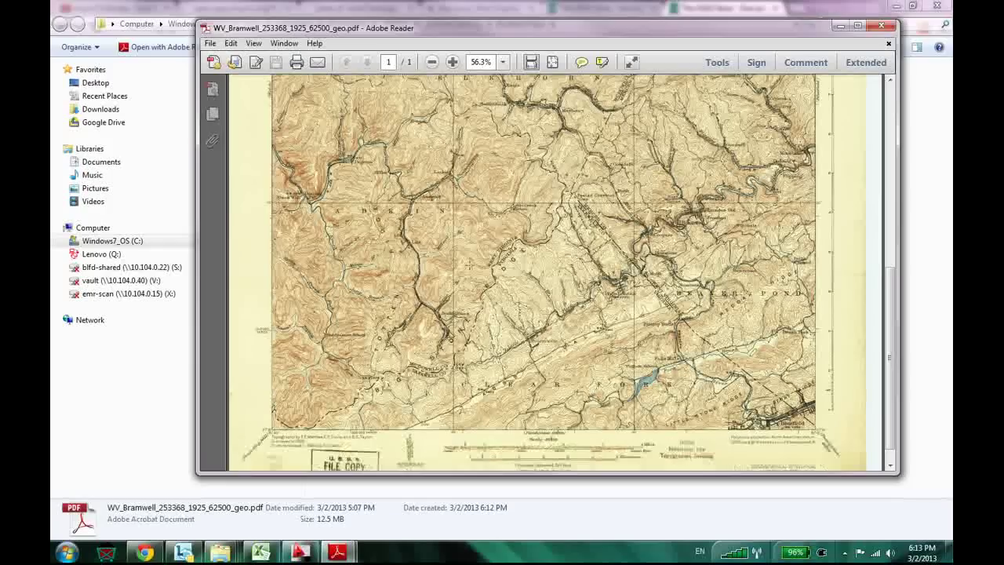
scroll(469, 264, "down", 1)
scroll(561, 270, "up", 11)
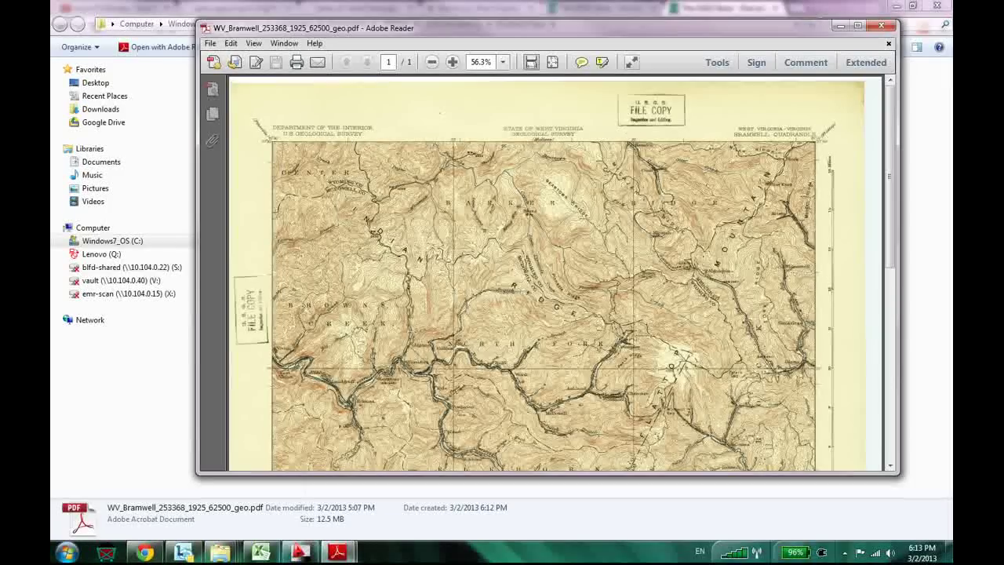
scroll(549, 274, "down", 10)
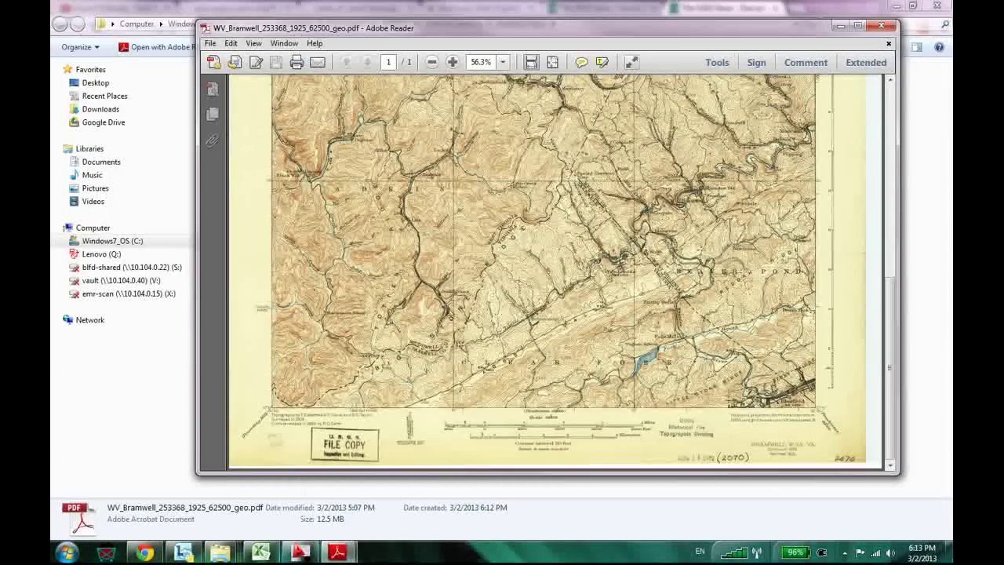
Close Adobe Reader and return to the USGS map locator in Chrome.
left_click(881, 26)
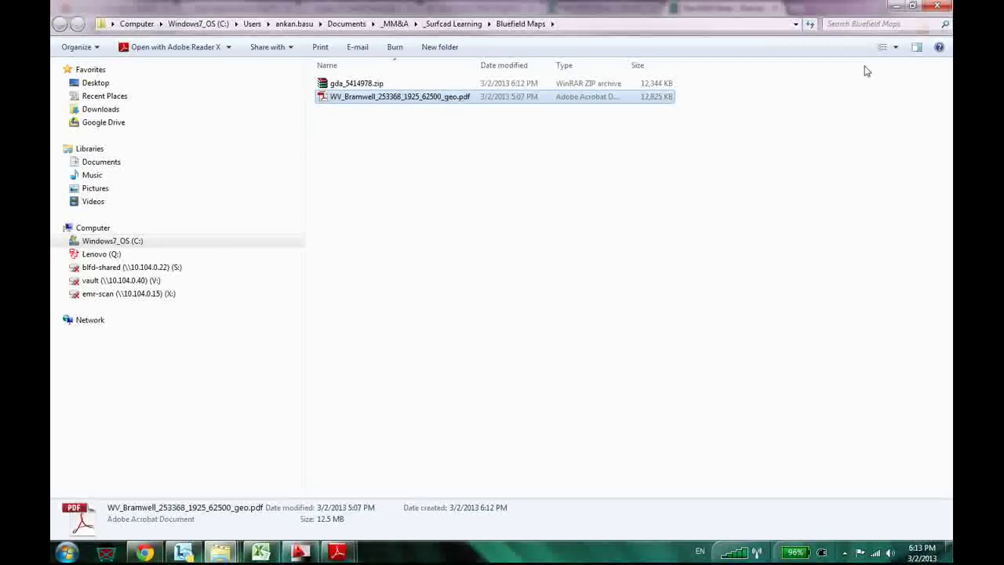
key("Return")
left_click(145, 553)
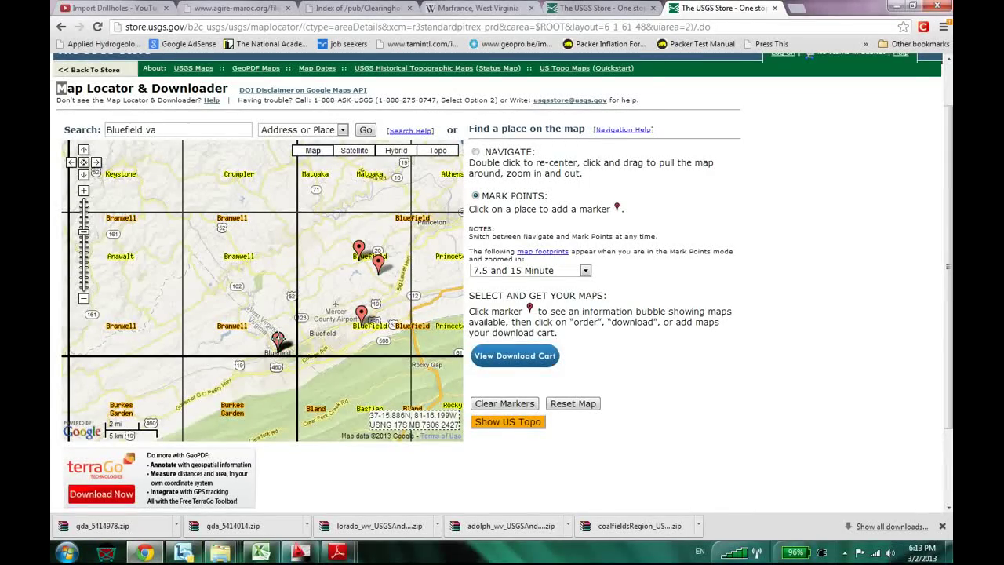
List the Bramwell marker's maps, then preview and close the 1925 and 2011 US Topo thumbnails.
left_click(361, 315)
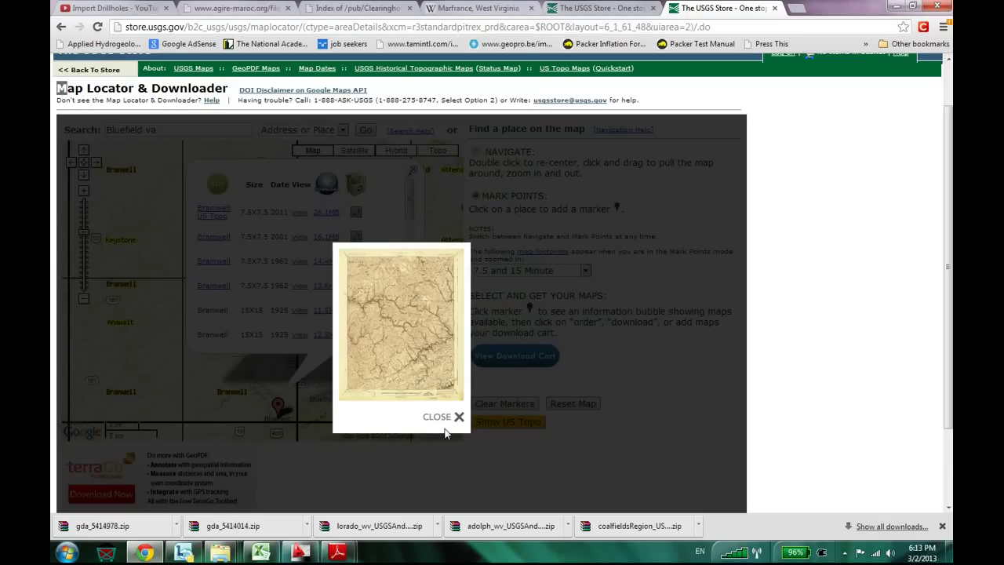
scroll(410, 351, "up", 1)
scroll(412, 386, "down", 3)
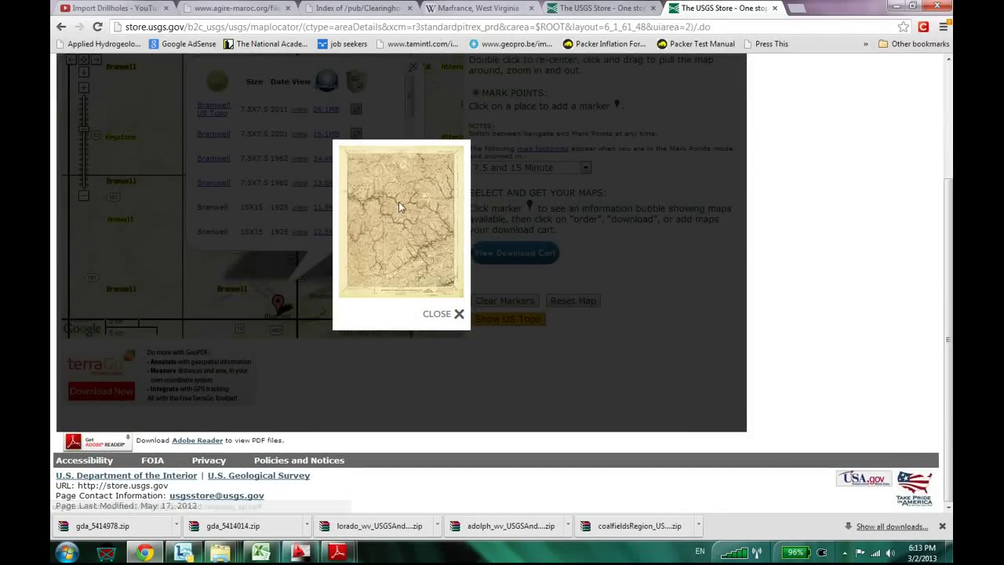
left_click(458, 315)
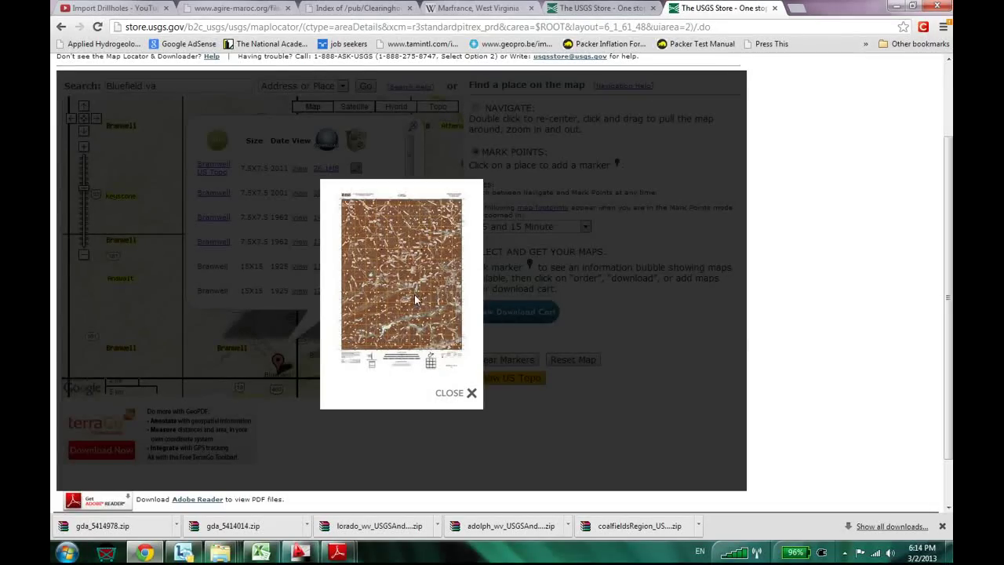
left_click(472, 394)
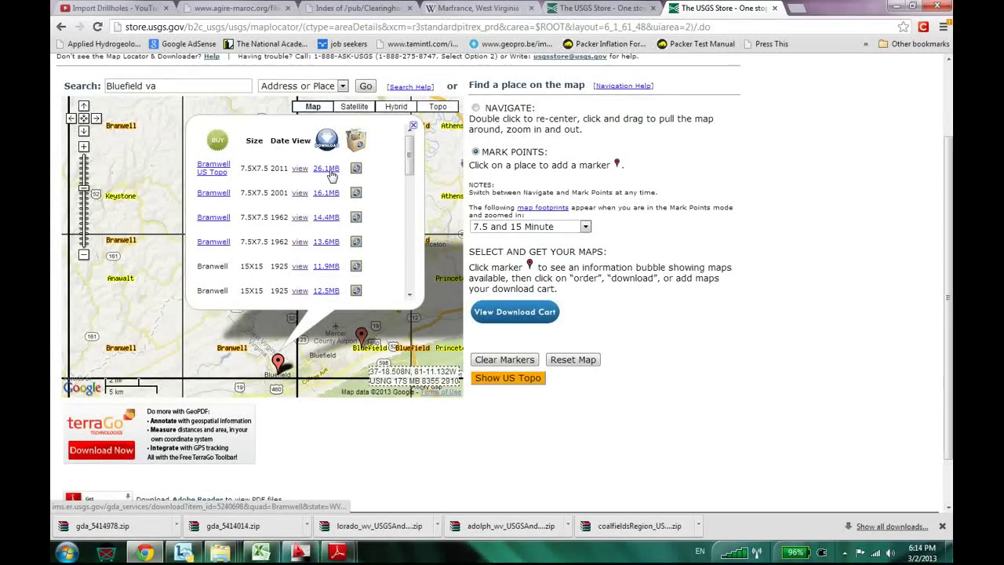
Download the 26.1MB 2011 Bramwell US Topo as gda_5240698.zip into Bluefield Maps.
left_click(329, 174)
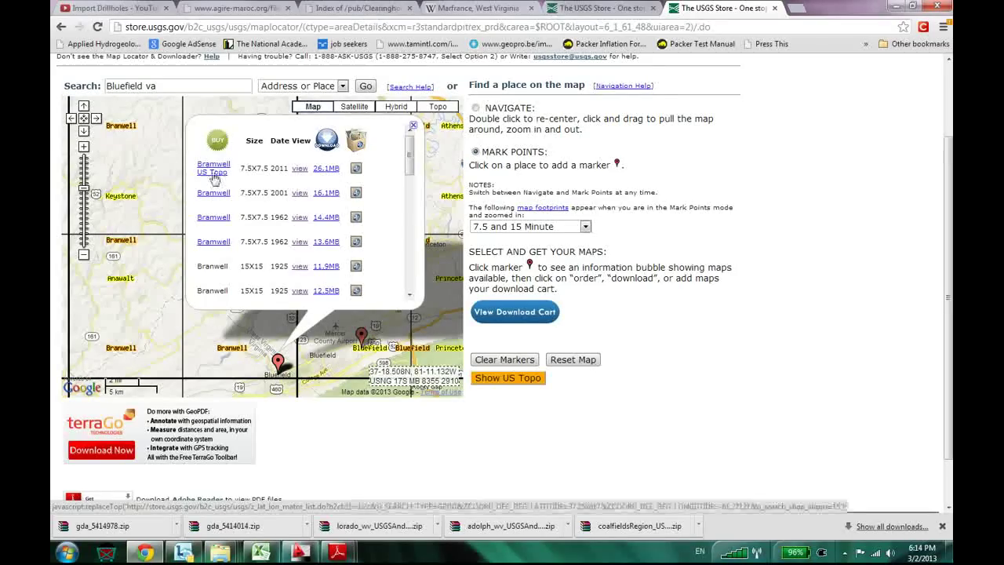
left_click(328, 176)
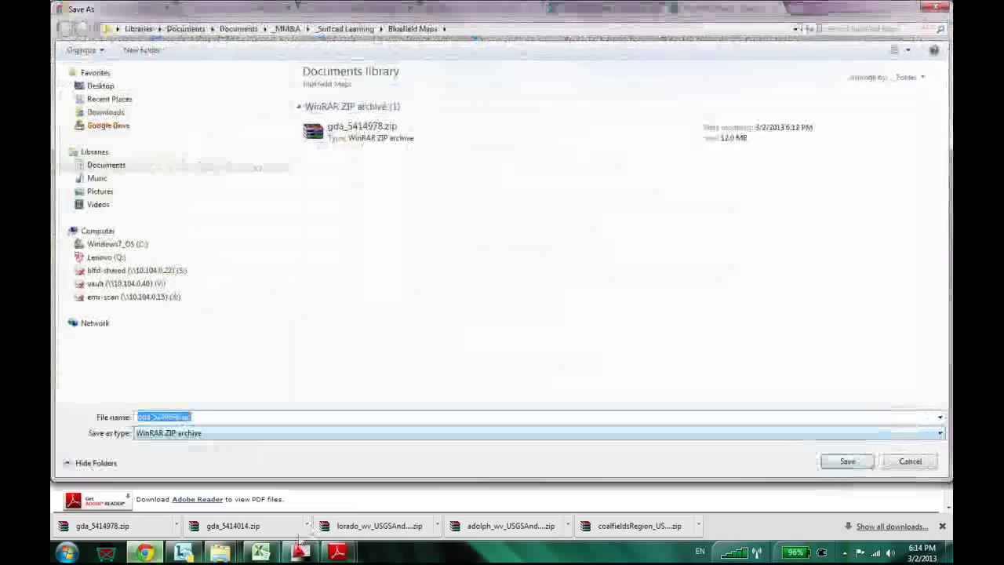
left_click(846, 463)
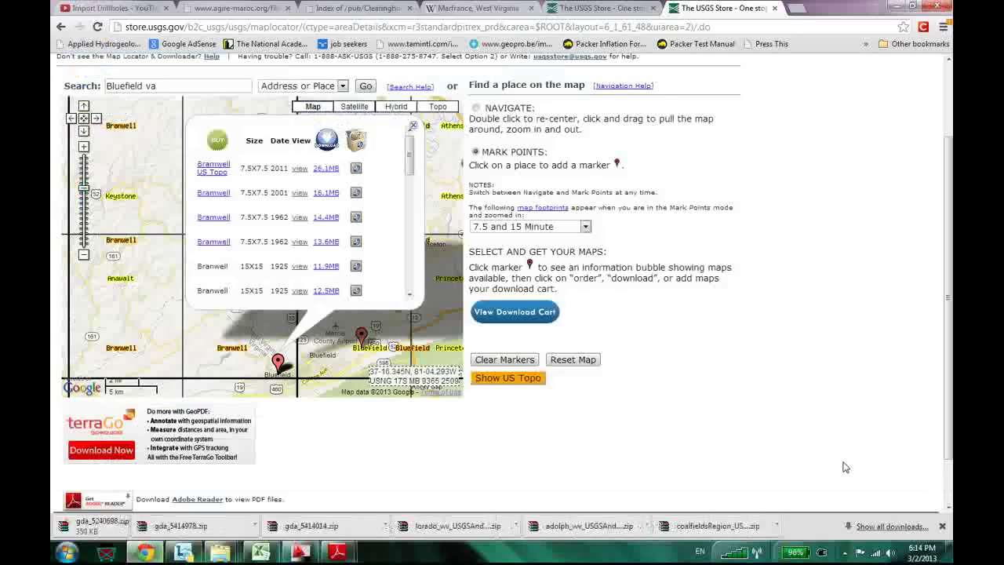
Open the USGS Store listing for the Bramwell US Topo and preview its thumbnail.
left_click(214, 175)
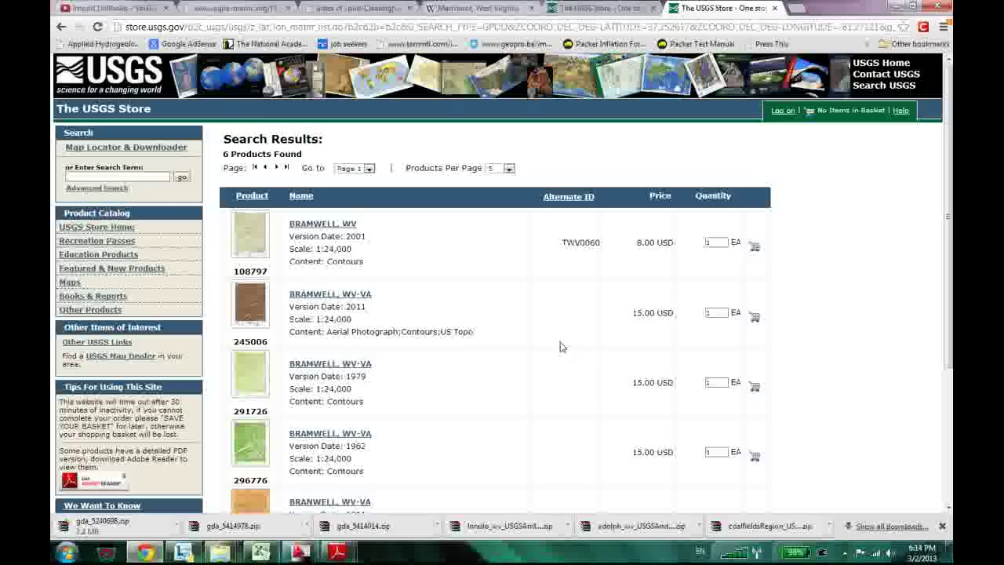
scroll(561, 347, "down", 3)
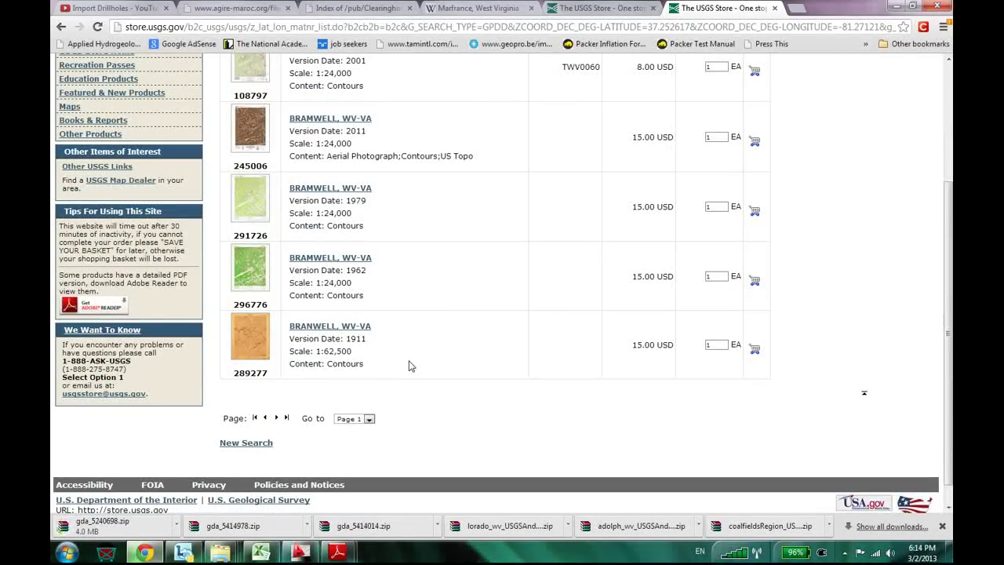
scroll(408, 366, "up", 3)
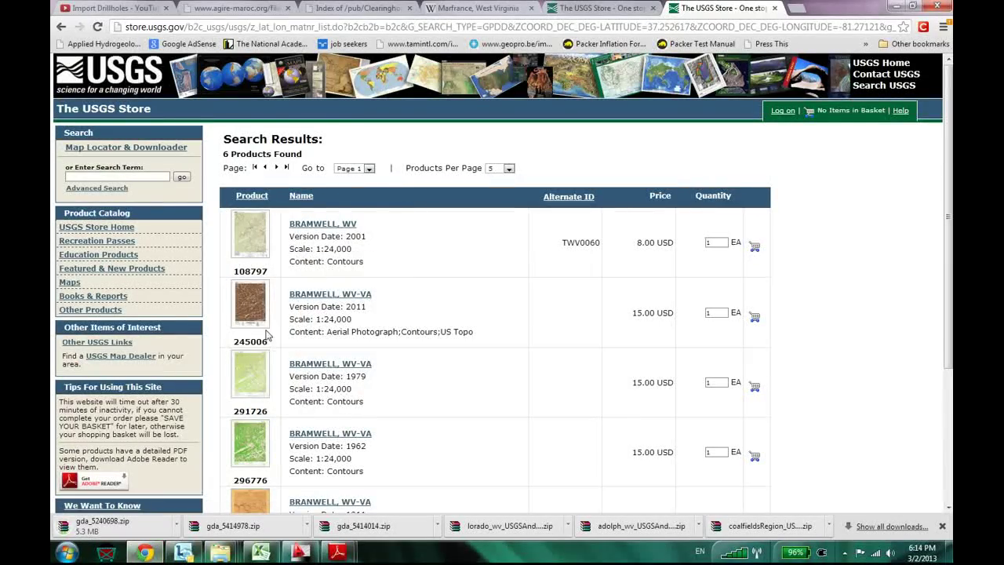
mouse_move(251, 314)
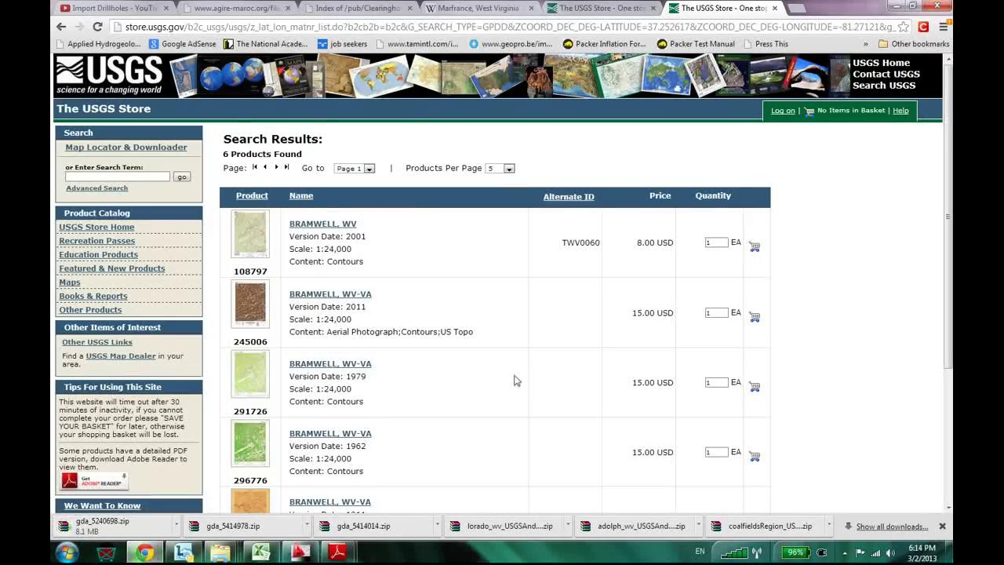
Browse the six Bramwell products' thumbnails, then open gda_5240698.zip's download options.
scroll(385, 408, "down", 1)
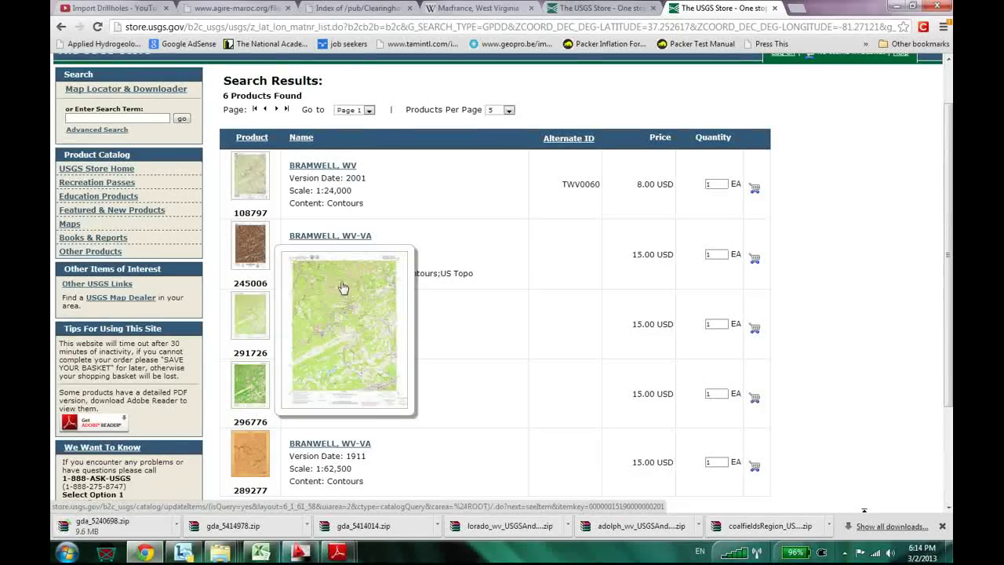
scroll(484, 341, "down", 1)
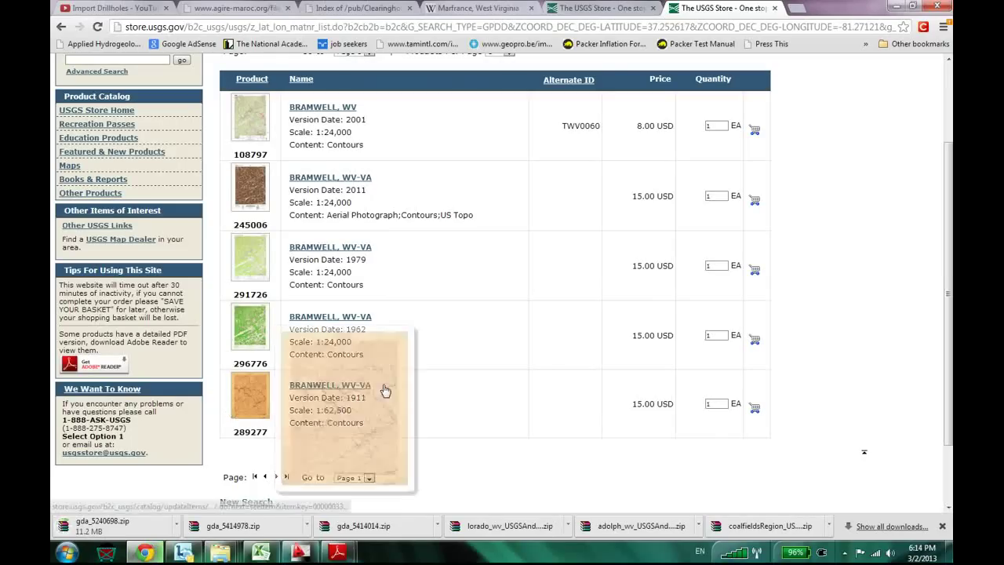
mouse_move(235, 408)
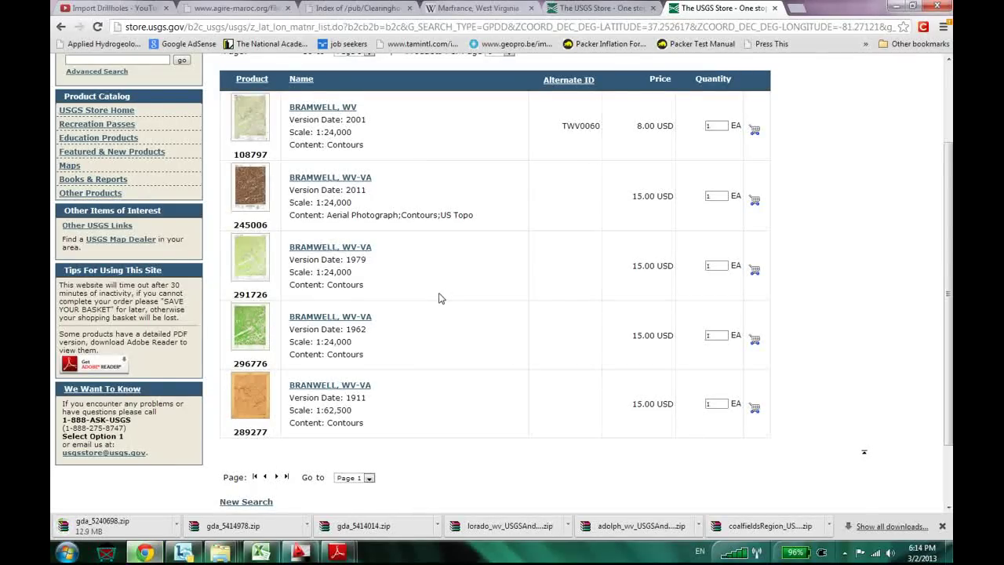
scroll(439, 298, "up", 1)
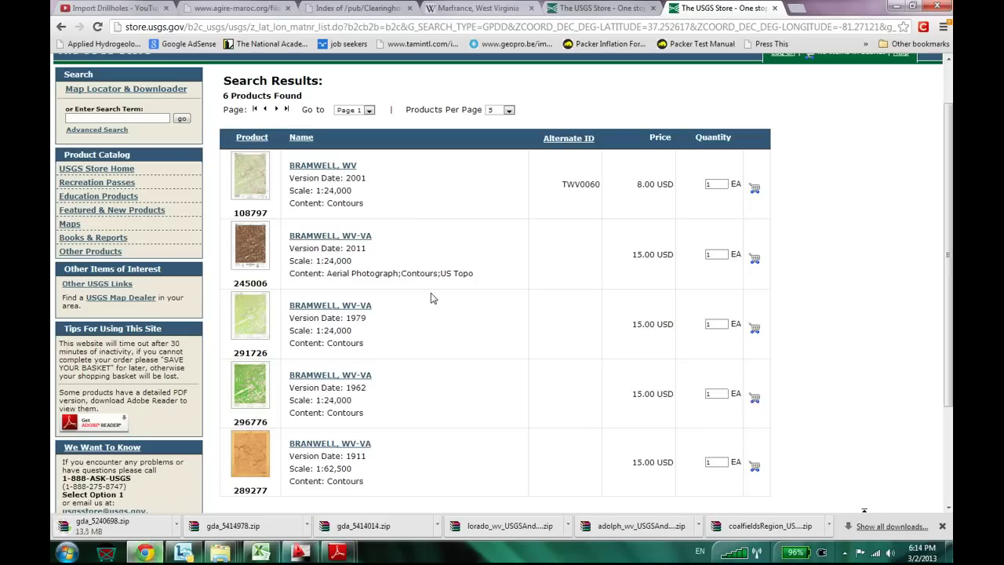
scroll(342, 301, "up", 1)
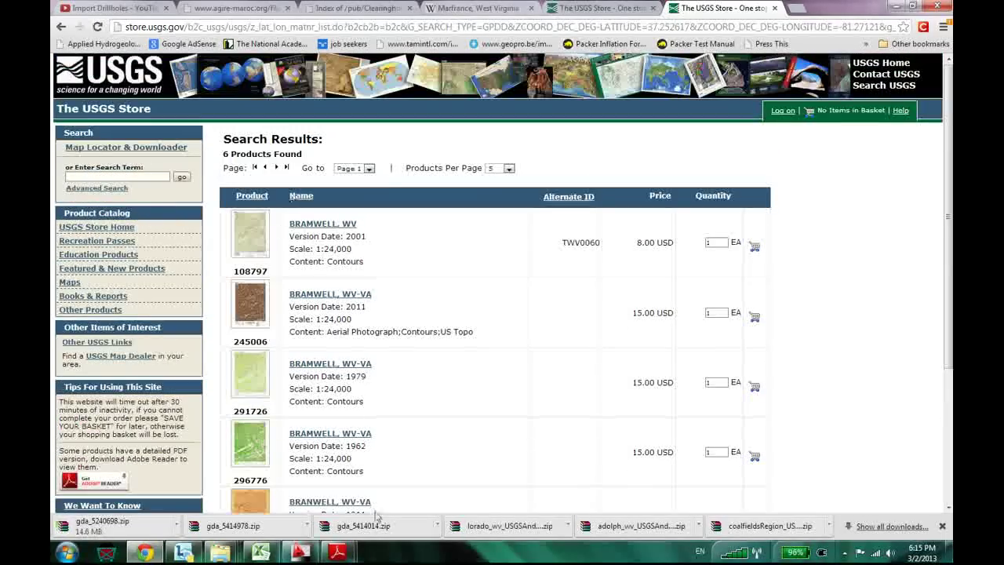
left_click(178, 526)
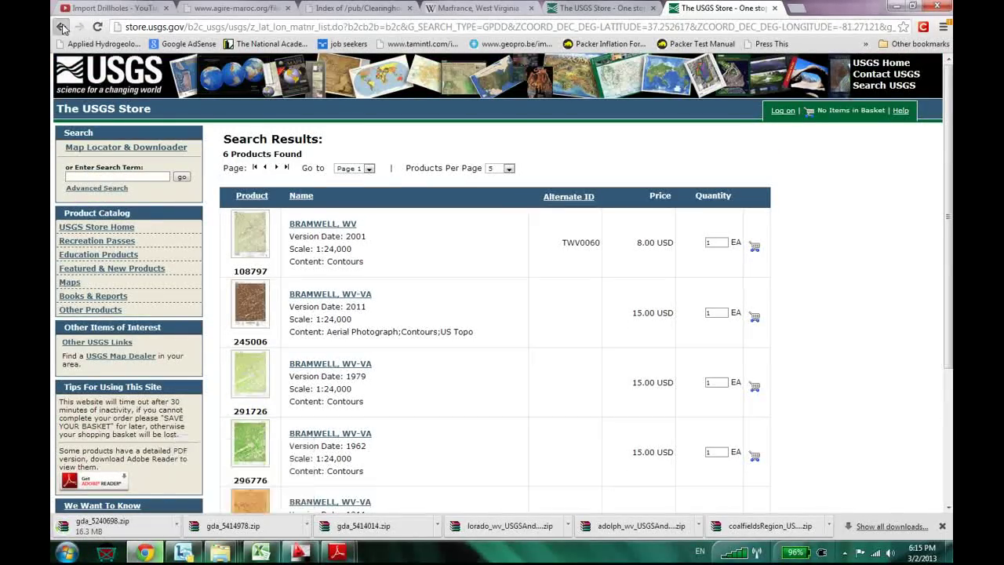
Back on the Map Locator, list the Bramwell marker's maps and check each sheet's collar dates, e.g. 2001 imprinted 2003.
left_click(61, 27)
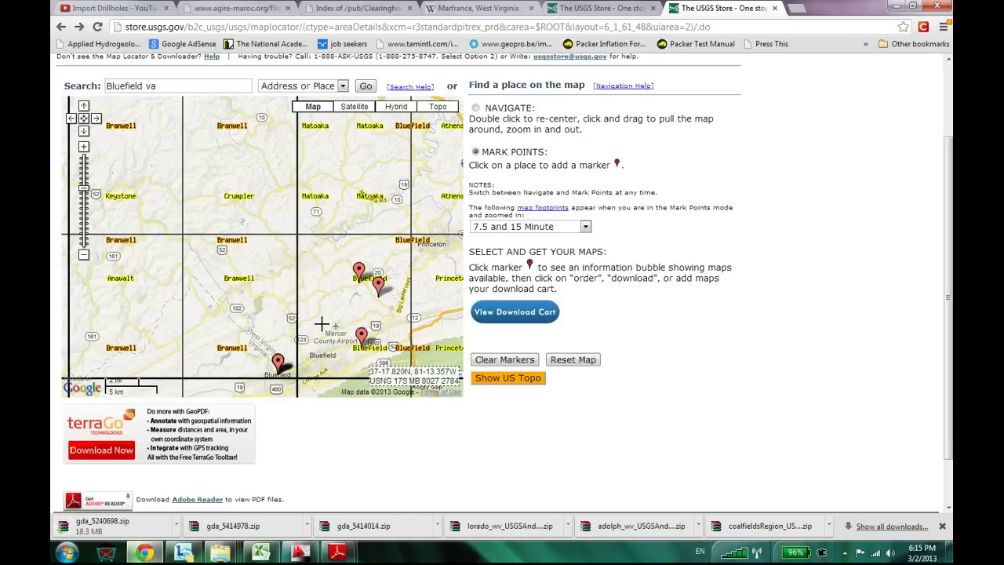
left_click(278, 360)
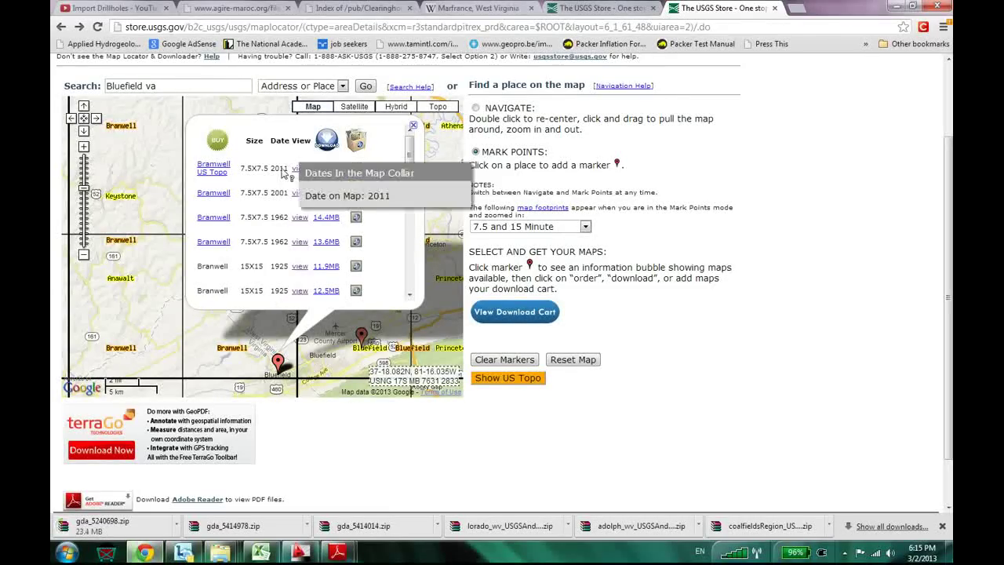
mouse_move(286, 294)
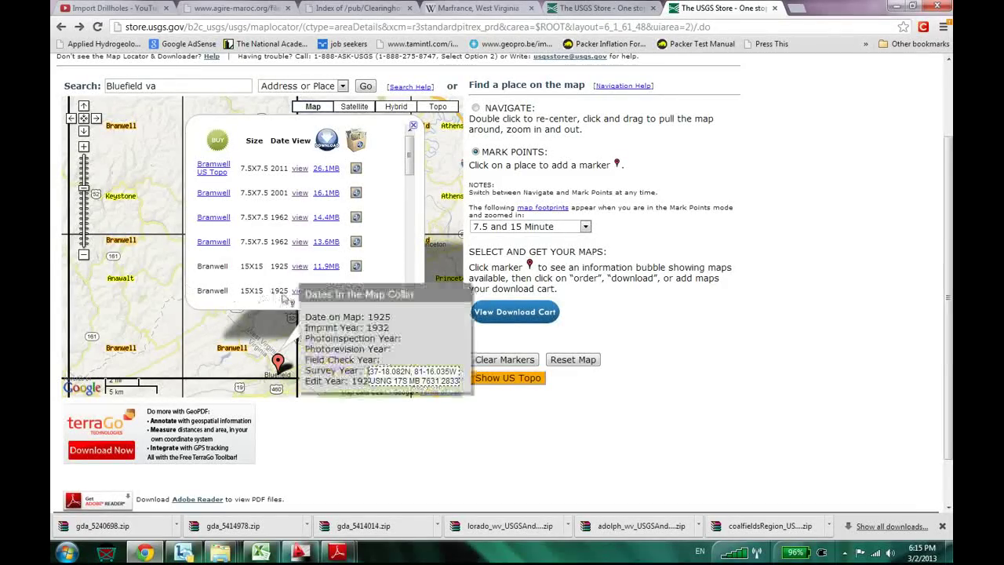
mouse_move(285, 248)
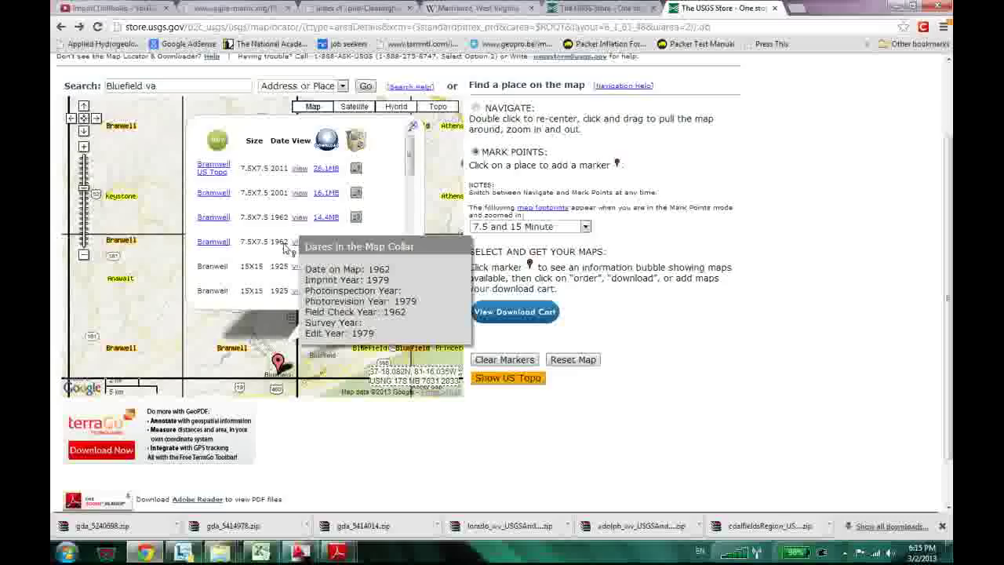
mouse_move(283, 200)
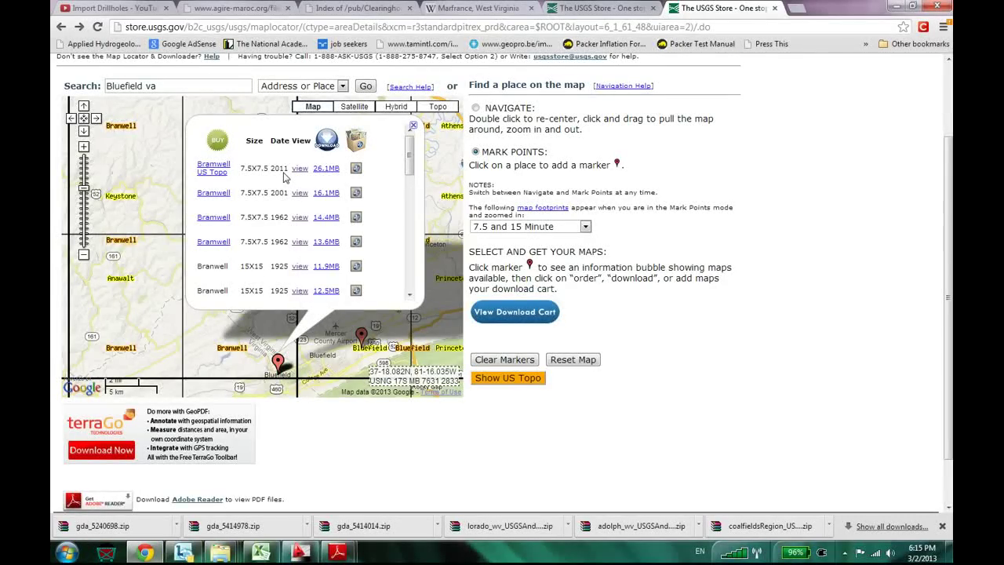
mouse_move(284, 176)
mouse_move(278, 196)
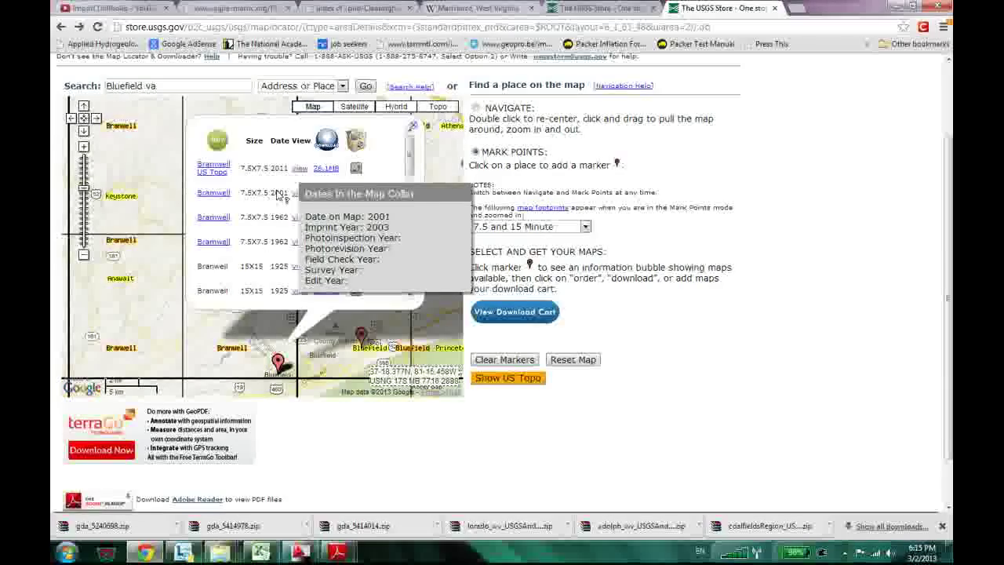
Extract gda_5240698.zip in the Bluefield Maps folder and select the new WV_Bramwell_20110107_TM_geo.pdf.
left_click(178, 526)
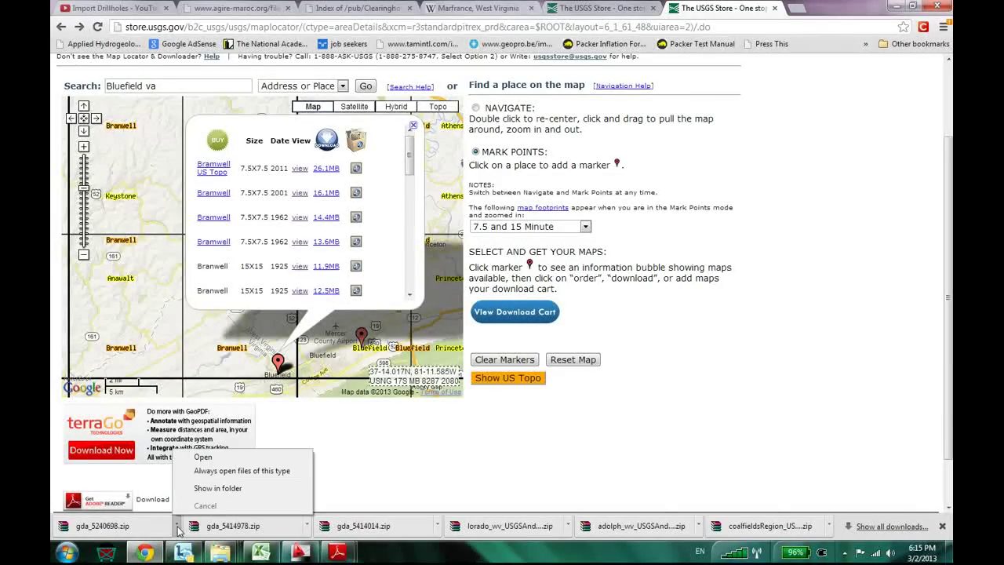
left_click(236, 489)
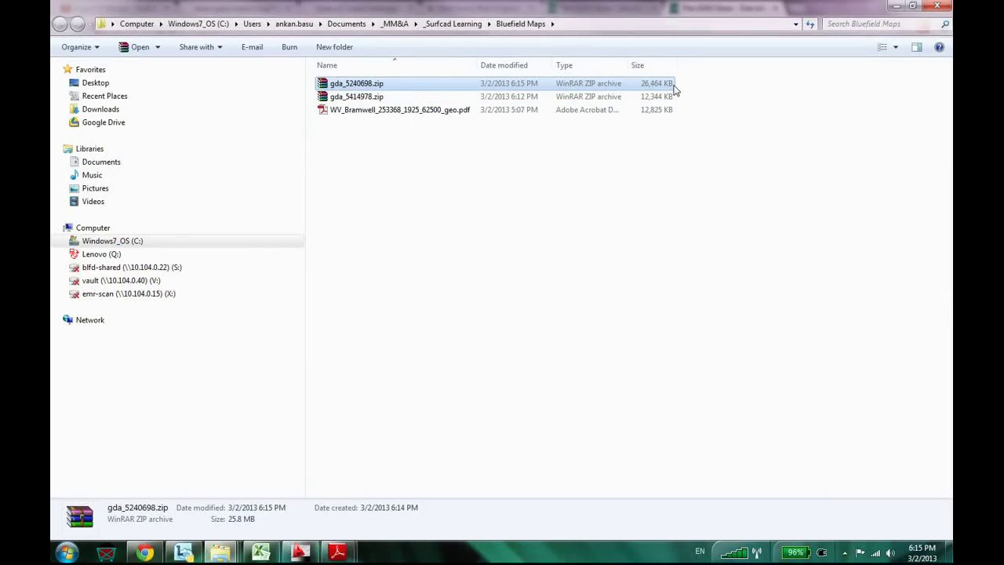
right_click(370, 87)
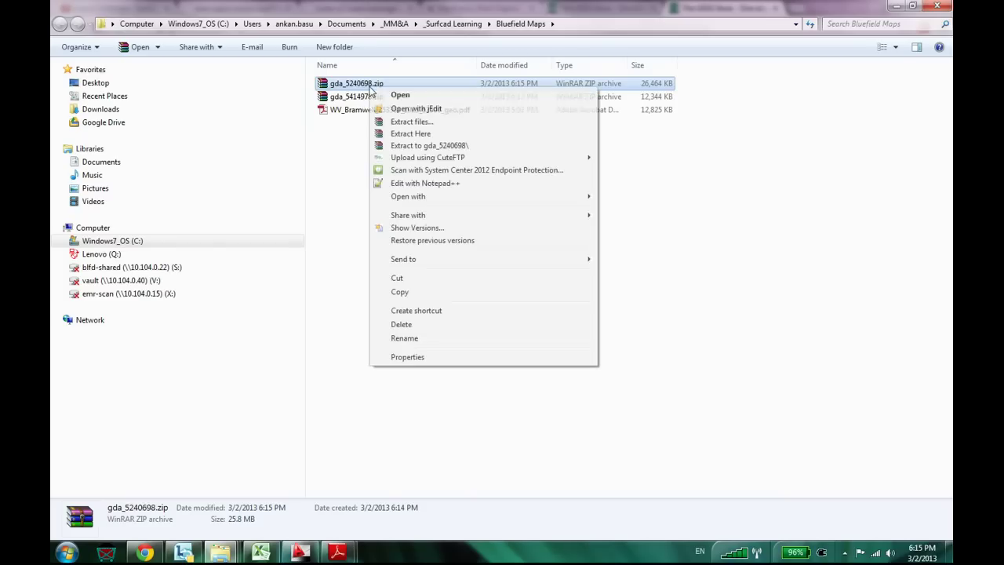
left_click(429, 135)
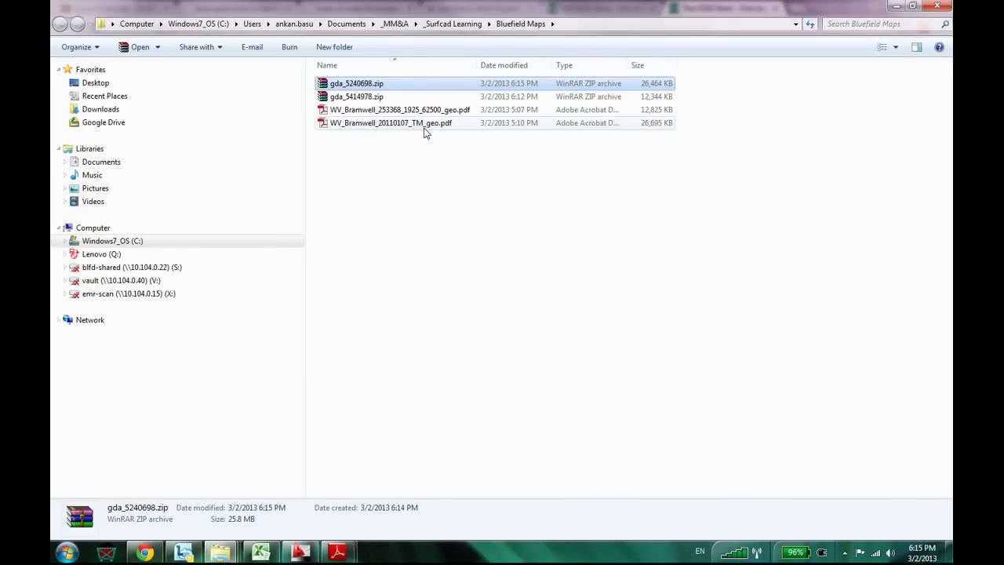
left_click(427, 126)
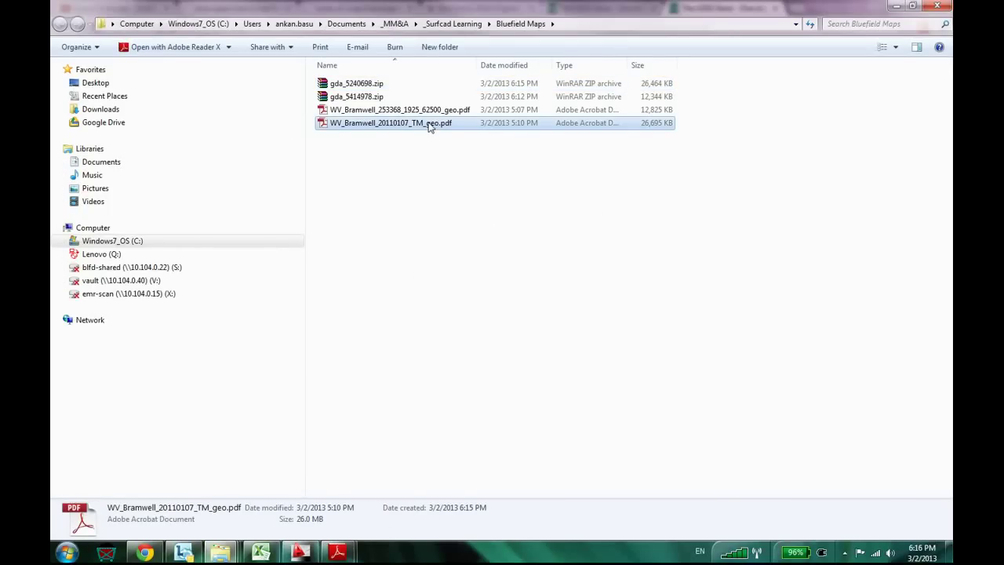
Open WV_Bramwell_20110107_TM_geo.pdf in Adobe Reader with the window maximized.
double_click(470, 127)
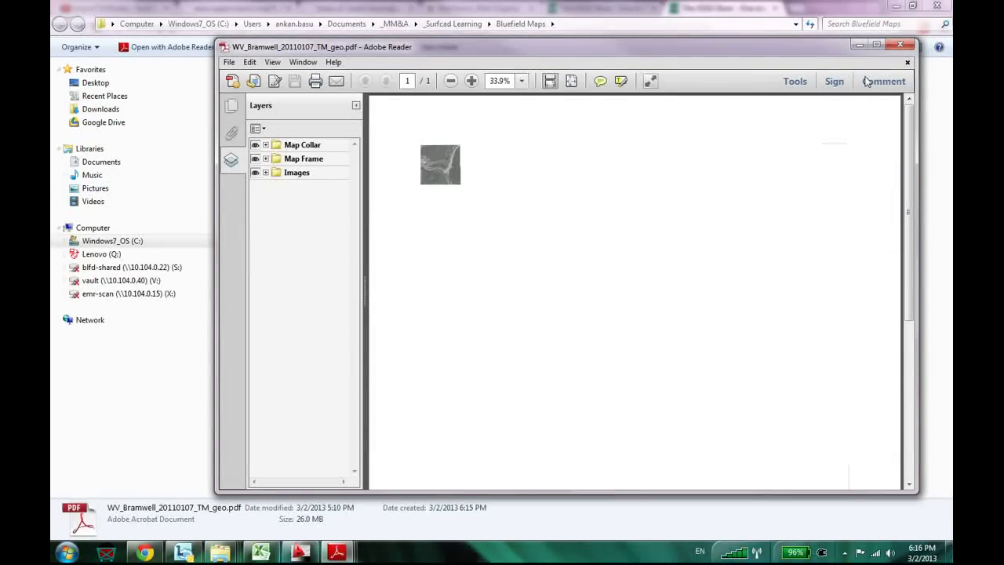
left_click(877, 47)
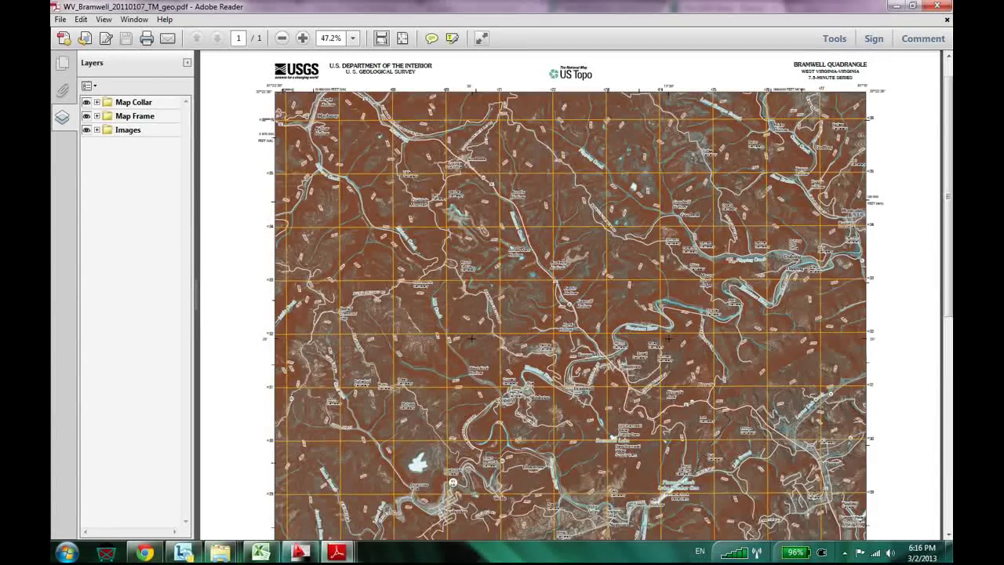
scroll(571, 314, "up", 1)
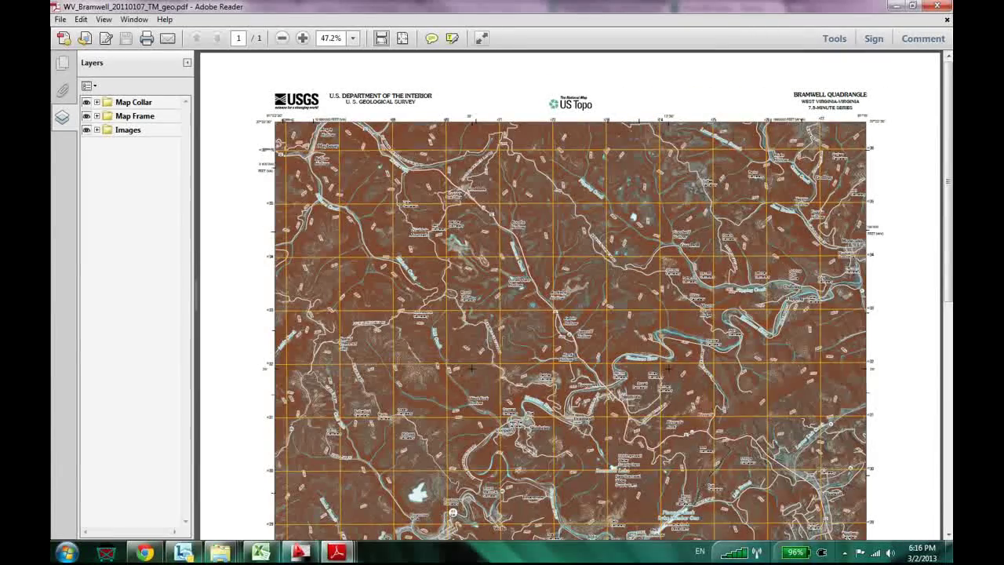
scroll(571, 314, "down", 1)
scroll(571, 314, "up", 1)
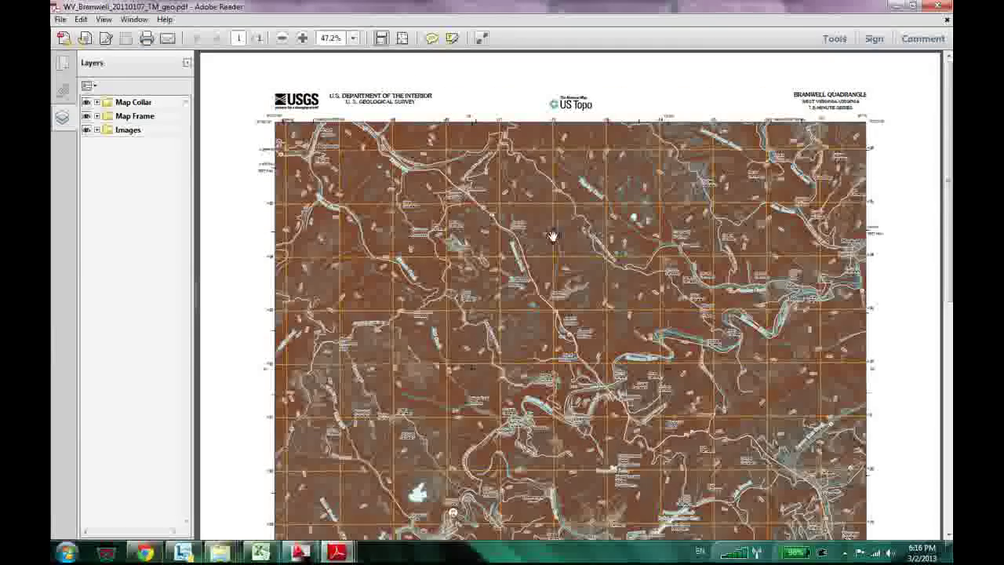